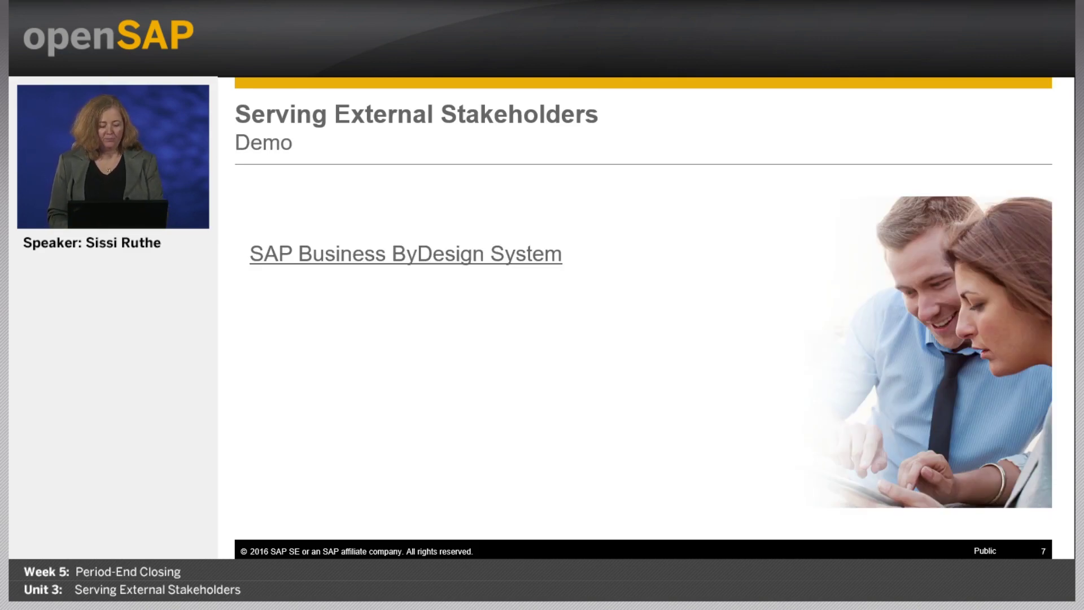
# Switch to SAP Business ByDesign in the browser and open the General Ledger work center's Reports view.
pyautogui.hotkey('alt', 'Tab')
pyautogui.hotkey('alt', 'Tab')
pyautogui.hotkey('alt', 'Tab')
pyautogui.hotkey('alt', 'Tab')
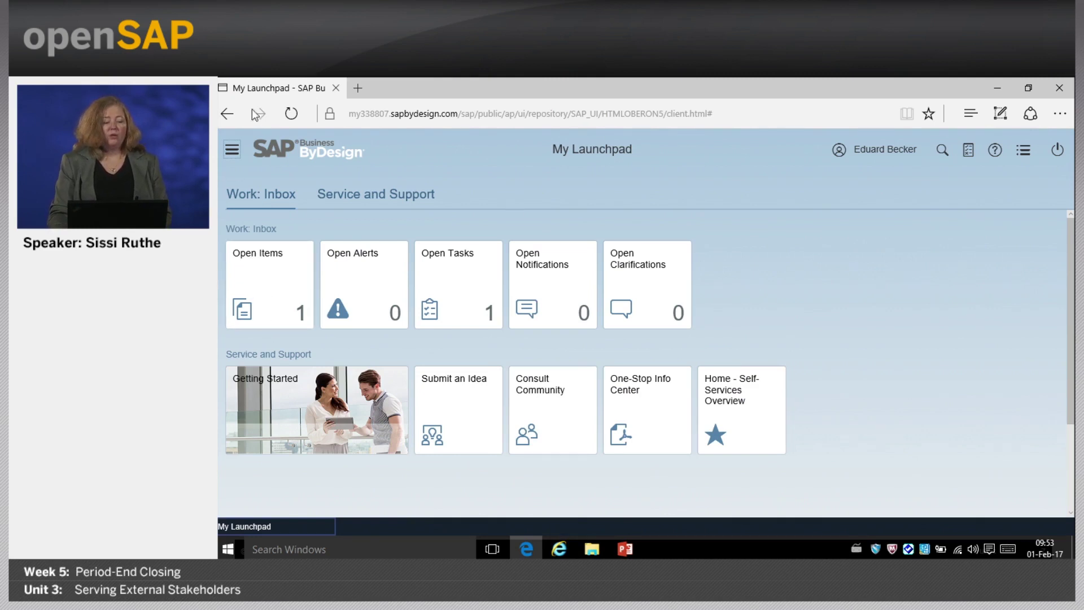
pyautogui.click(232, 150)
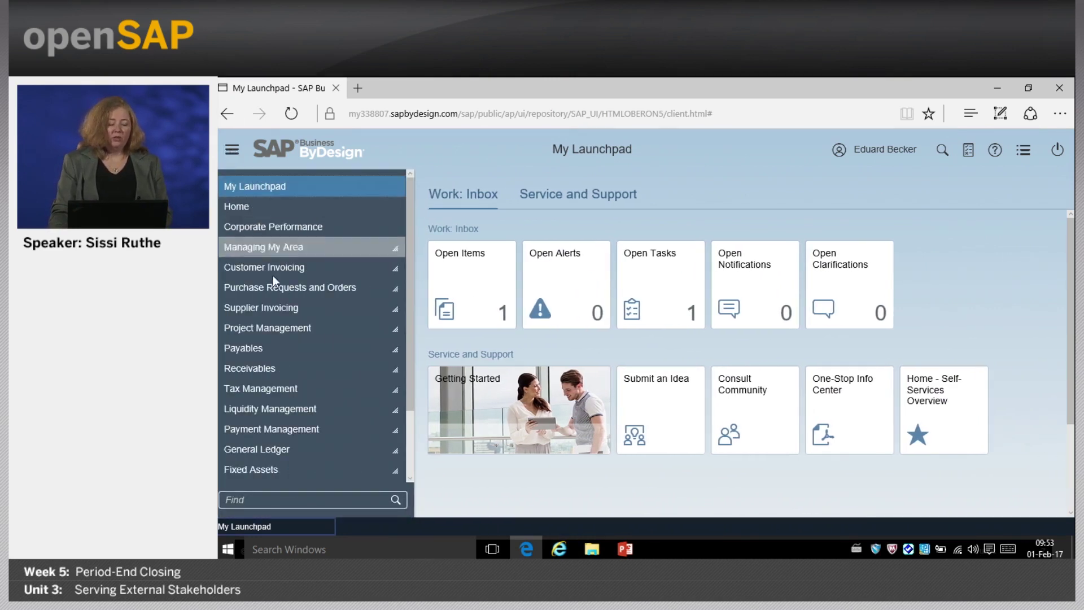
pyautogui.click(287, 450)
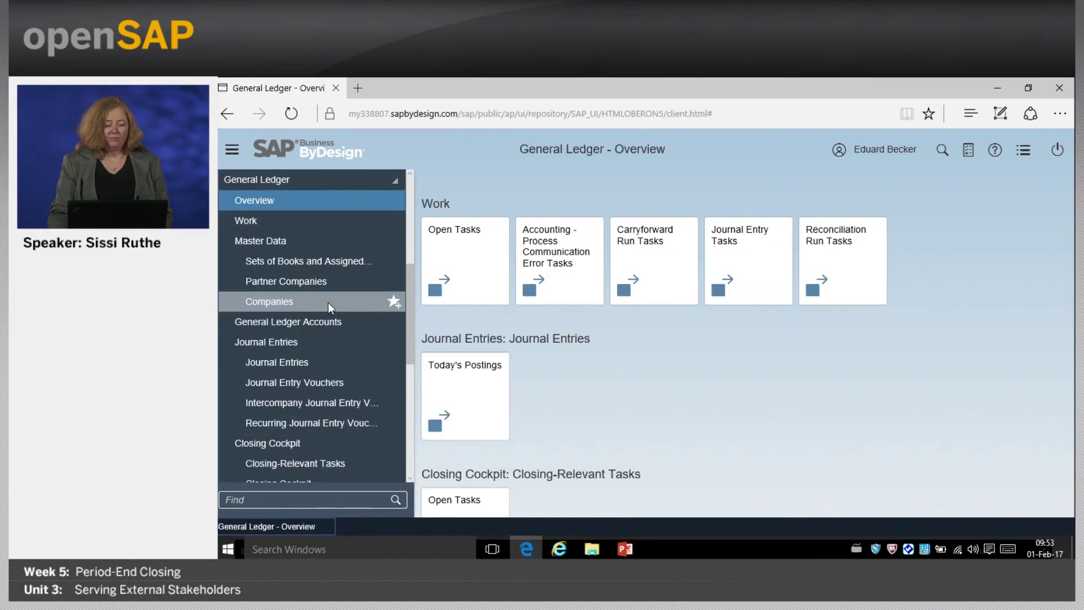
pyautogui.scroll(-3, 316, 297)
pyautogui.scroll(-3, 317, 297)
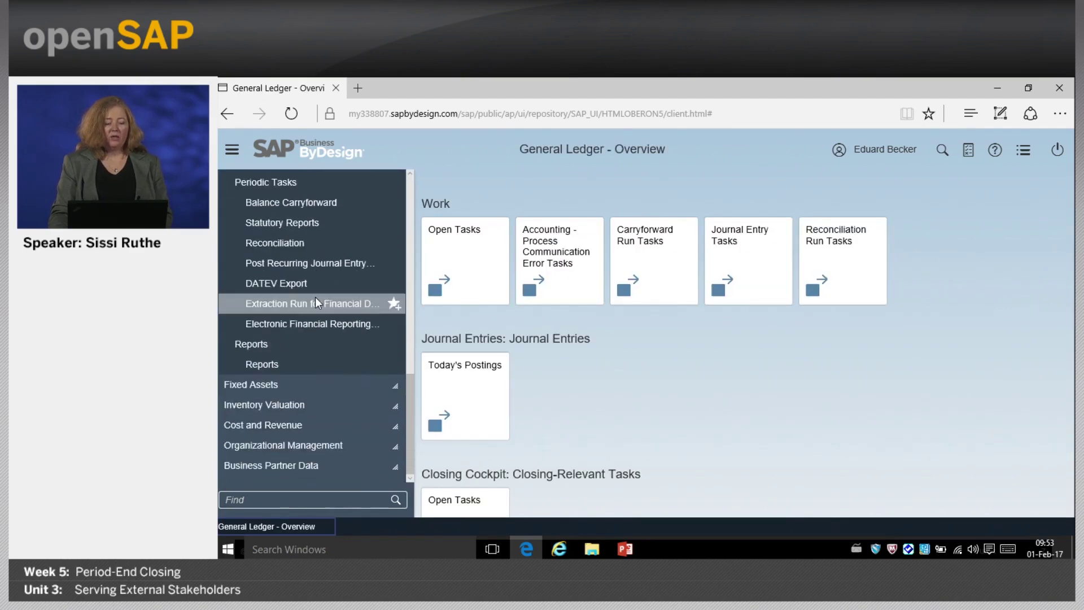
pyautogui.click(307, 362)
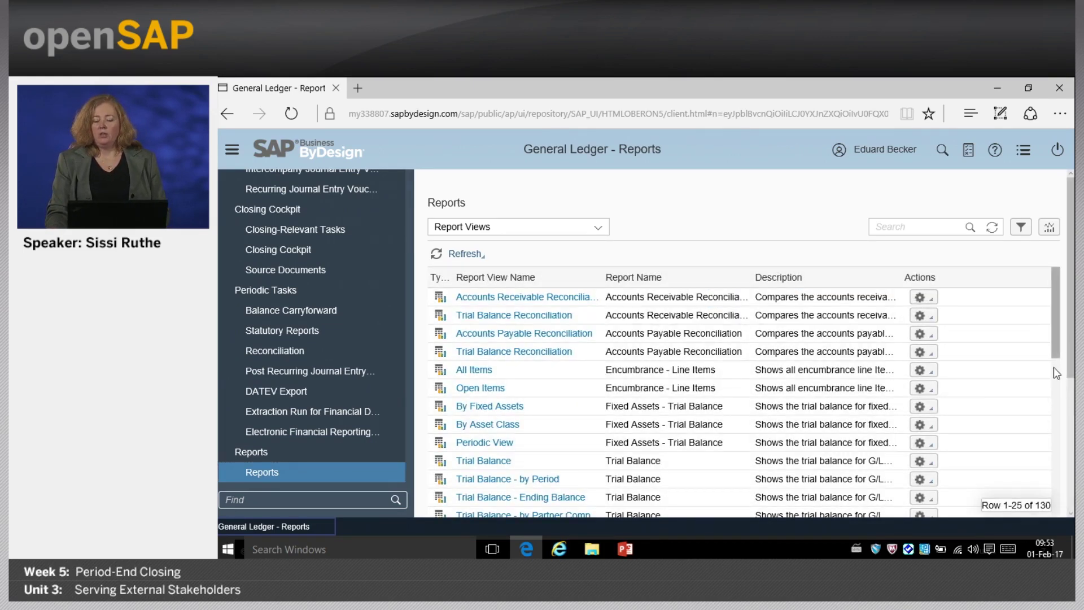
# Search the General Ledger report views for "Financial Statements".
pyautogui.scroll(-3, 1054, 367)
pyautogui.scroll(-2, 1054, 367)
pyautogui.scroll(5, 1053, 335)
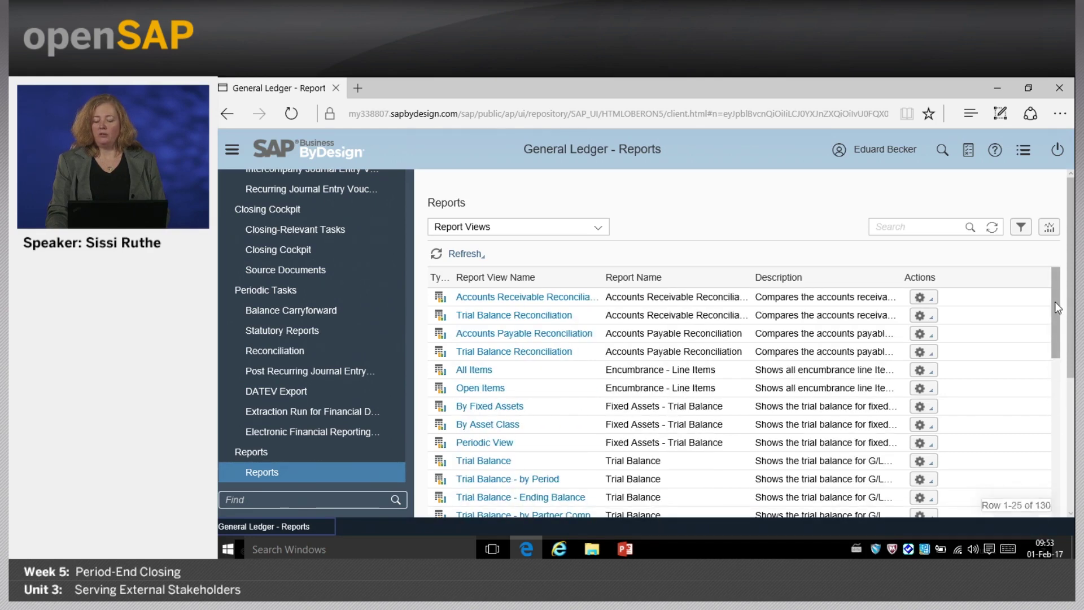
pyautogui.moveTo(1055, 304)
pyautogui.mouseDown()
pyautogui.moveTo(1057, 322)
pyautogui.moveTo(1058, 295)
pyautogui.mouseUp()
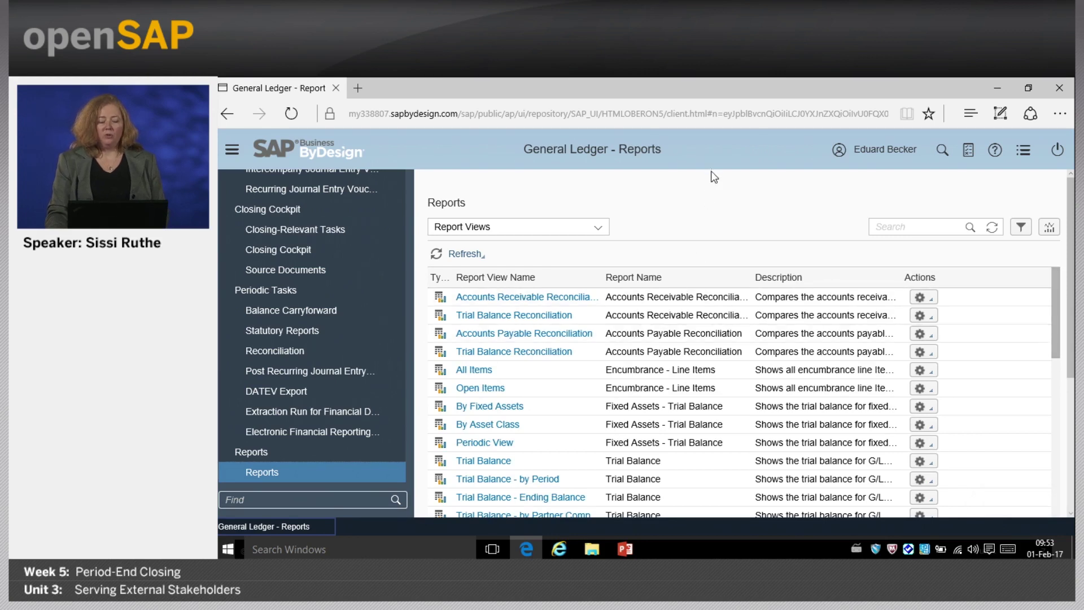
pyautogui.click(931, 226)
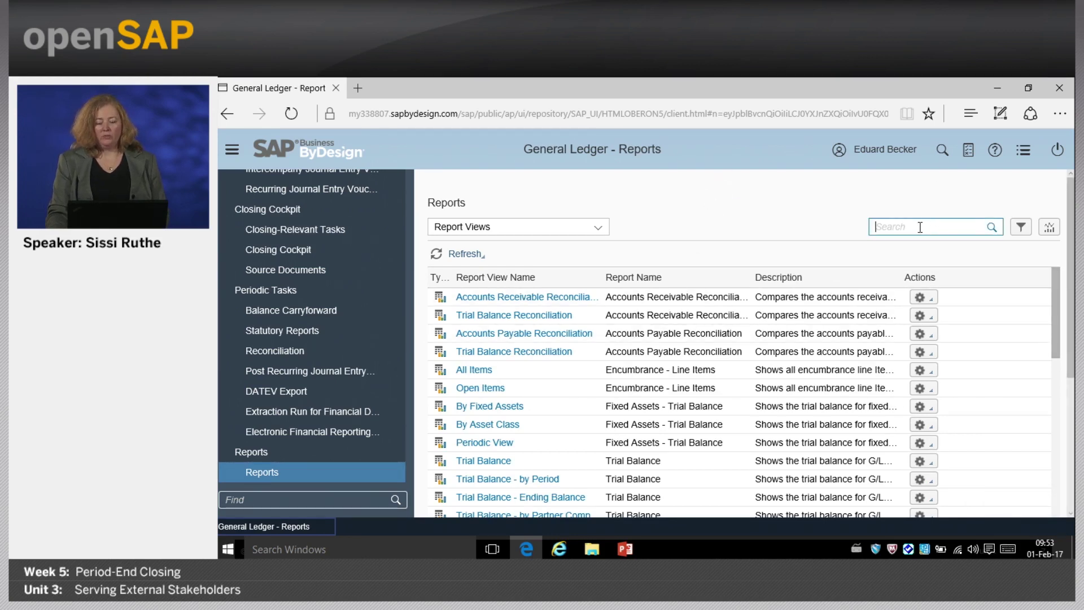
pyautogui.write('Finan')
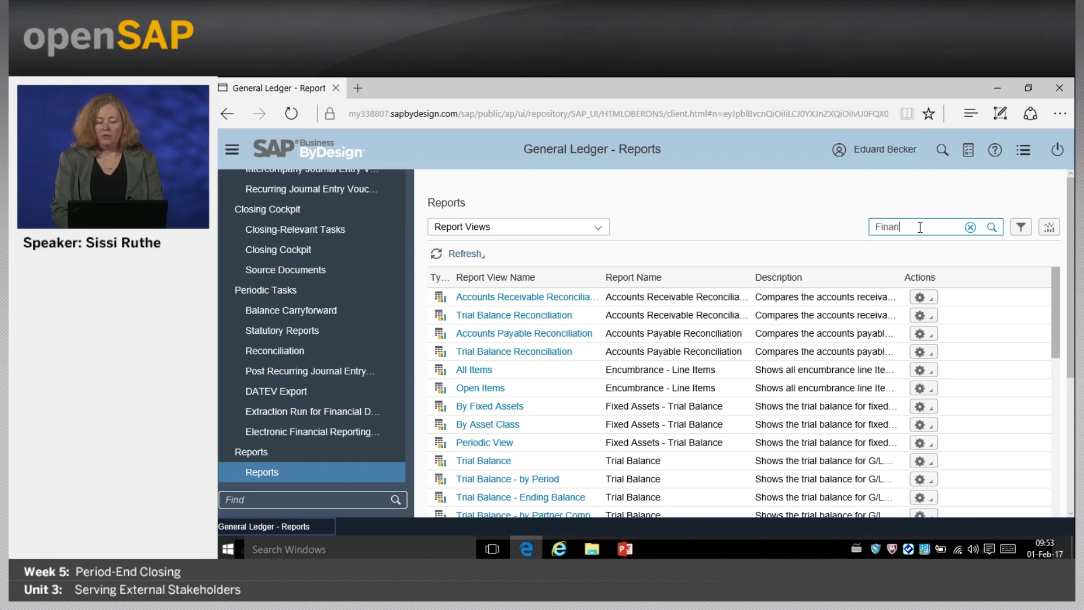
pyautogui.write('cial Statements')
pyautogui.press('Return')
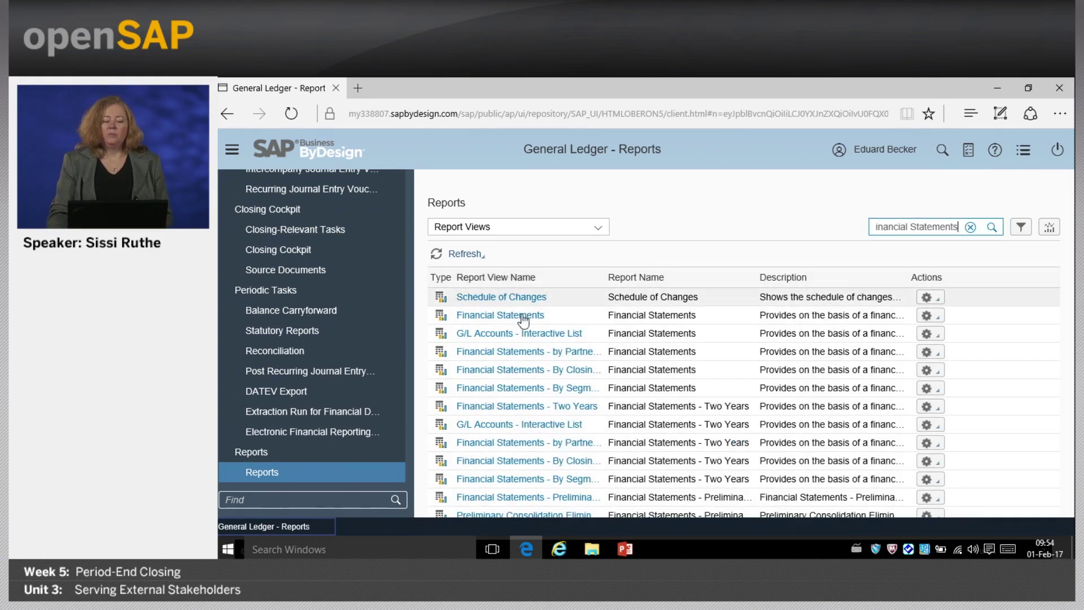
# Open the Financial Statements report view and load it with the Balance Sheet selection.
pyautogui.click(501, 314)
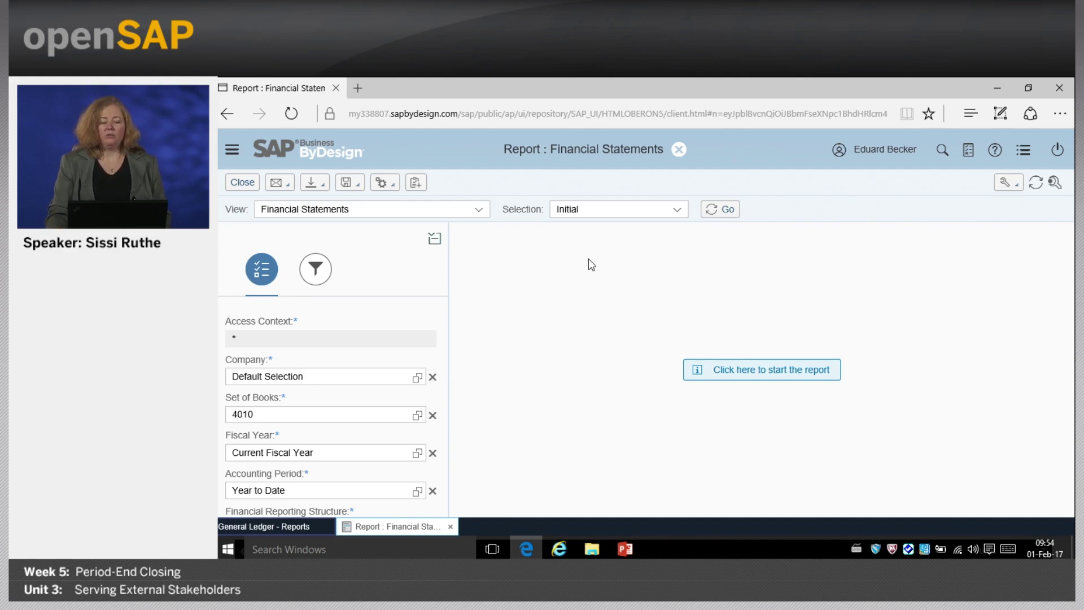
pyautogui.click(678, 214)
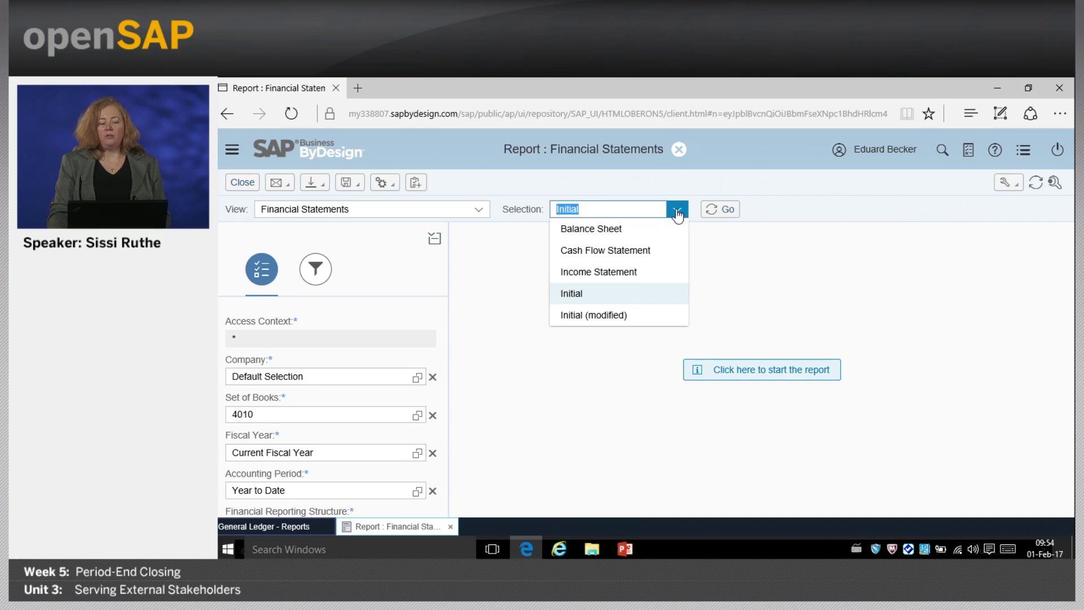
pyautogui.click(621, 230)
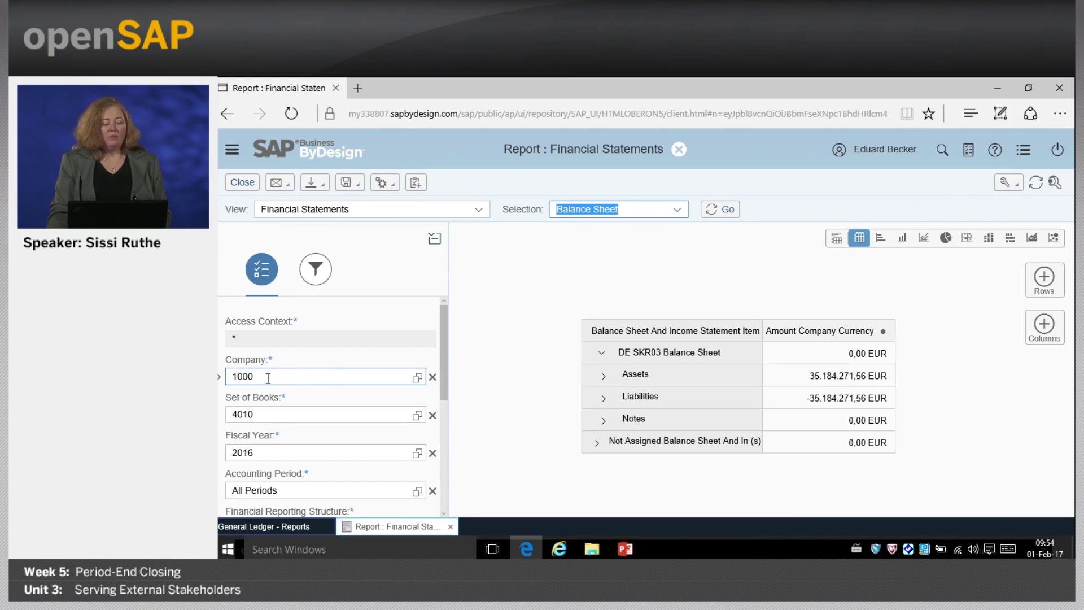
# Check the report's Set of Books value selection and its Fiscal Year parameter without changing them.
pyautogui.click(417, 416)
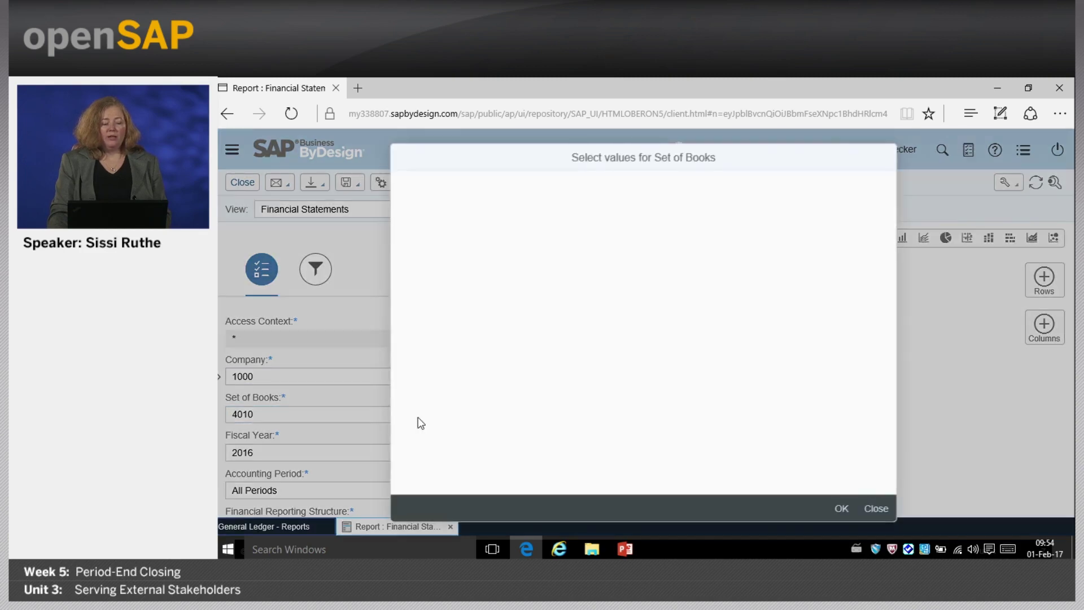
pyautogui.click(876, 509)
pyautogui.click(322, 455)
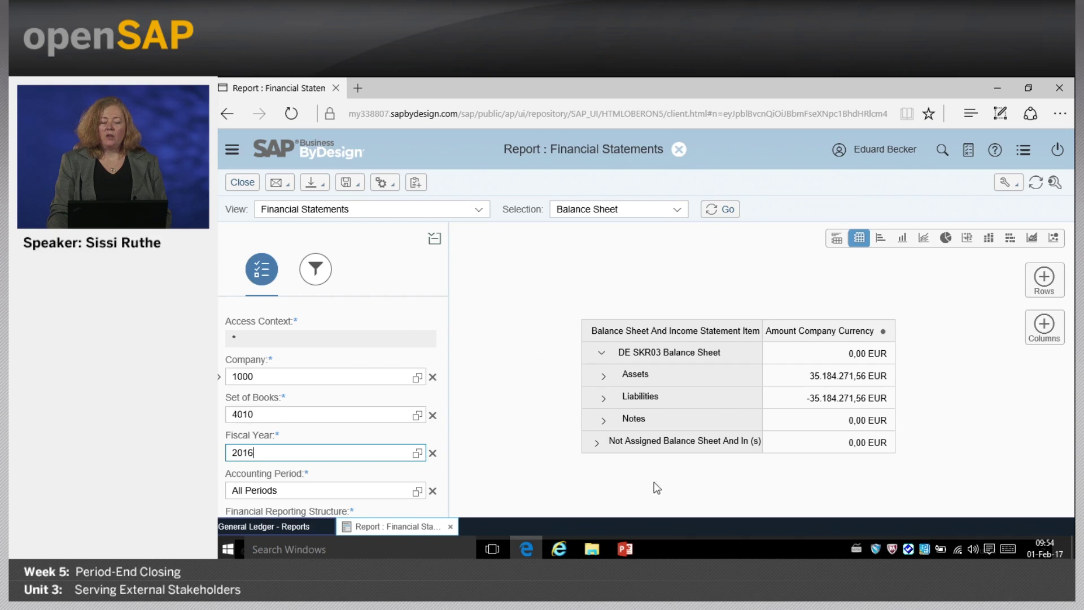
# Hide the report's selection pane and set the row characteristic's initial expansion level to Expand to 03 hierarchy node.
pyautogui.click(434, 242)
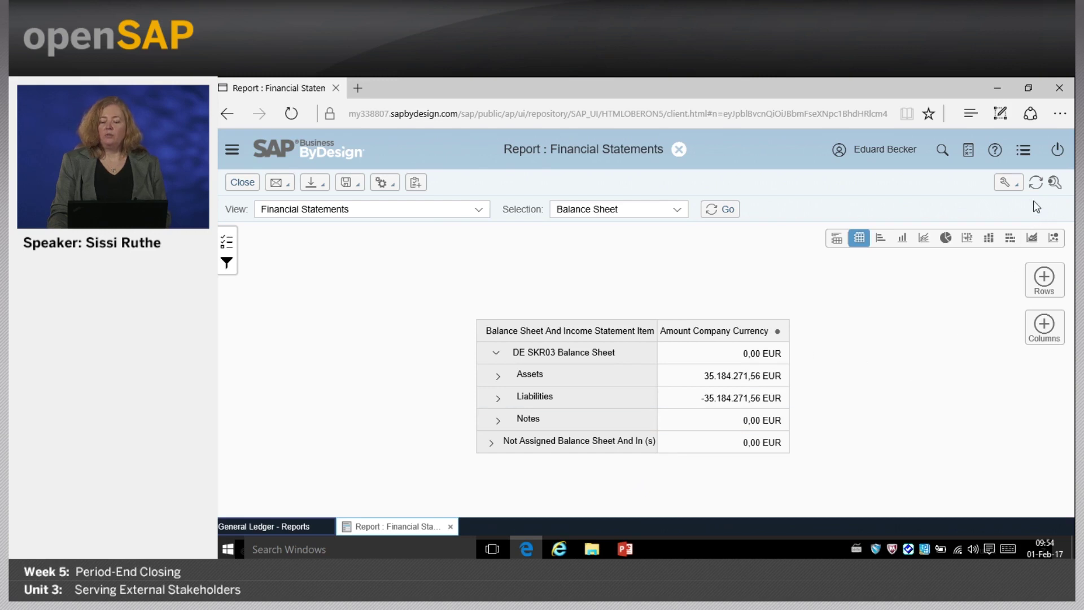
pyautogui.click(1015, 187)
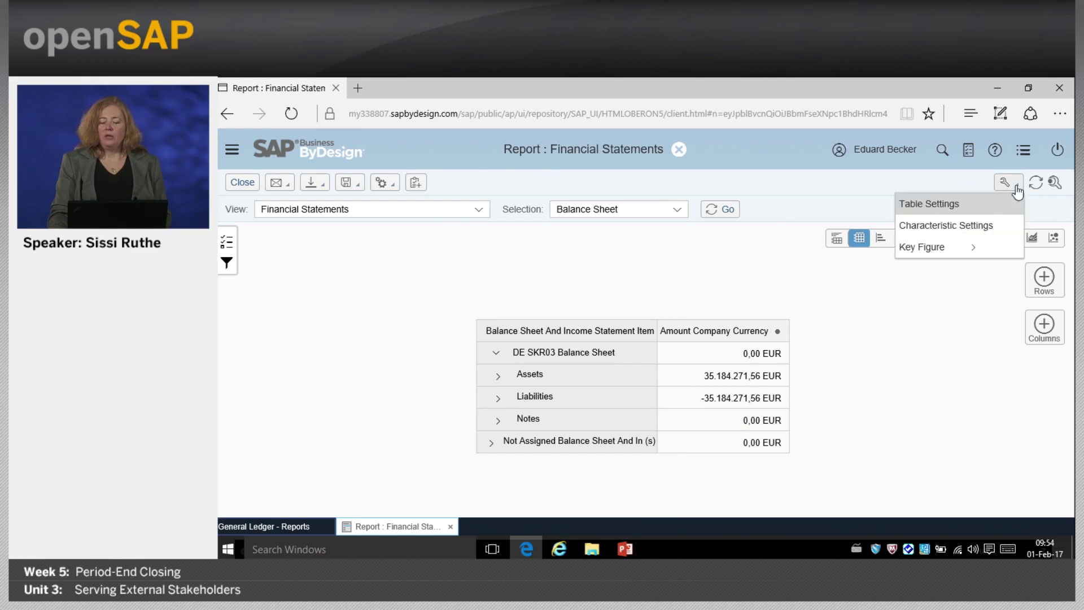
pyautogui.click(957, 226)
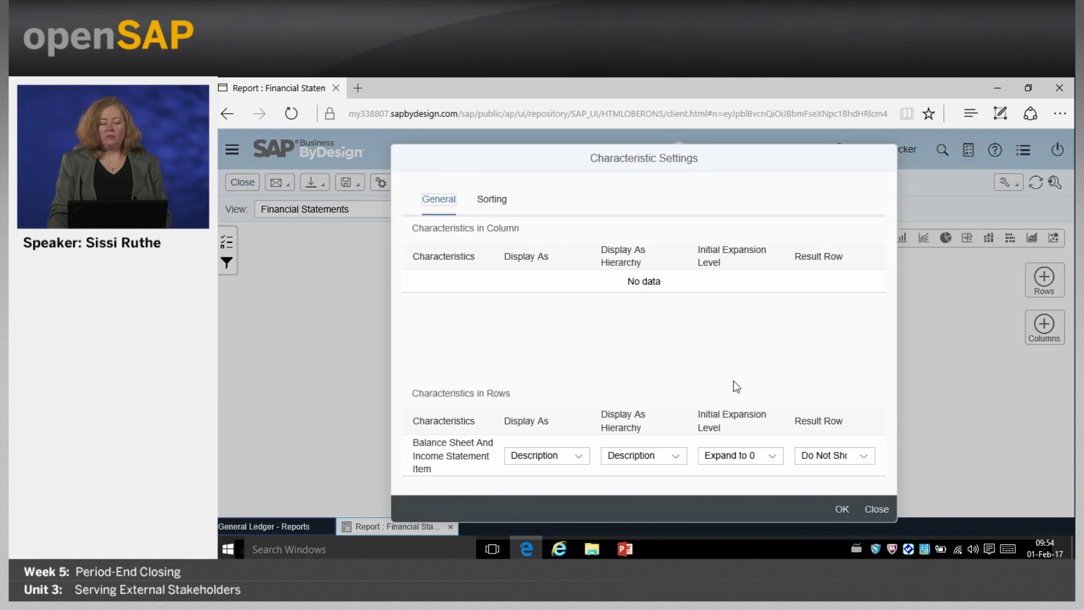
pyautogui.click(772, 457)
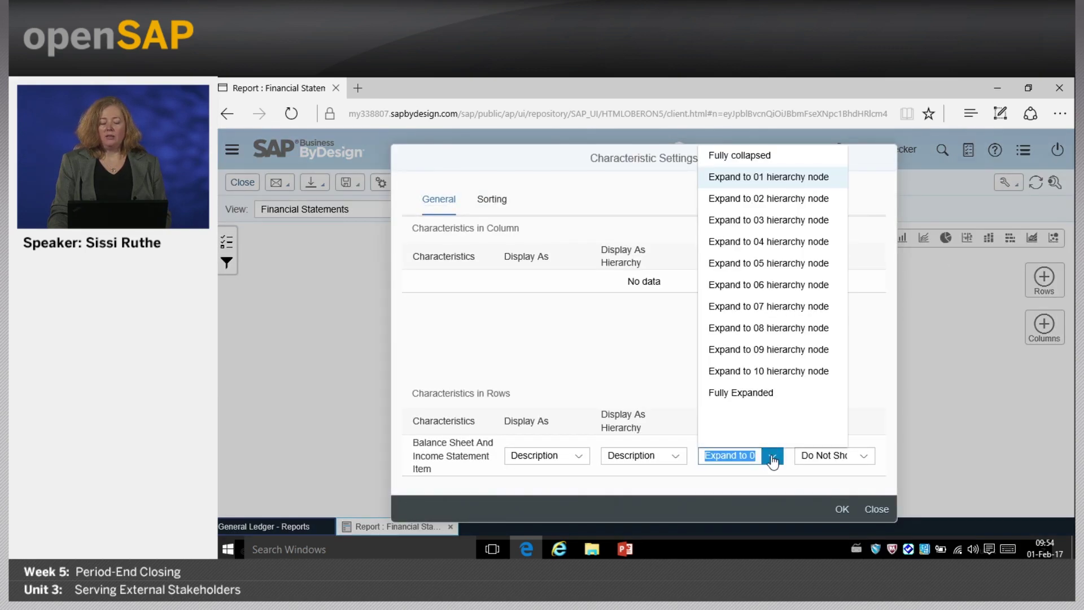
pyautogui.click(769, 220)
pyautogui.click(842, 509)
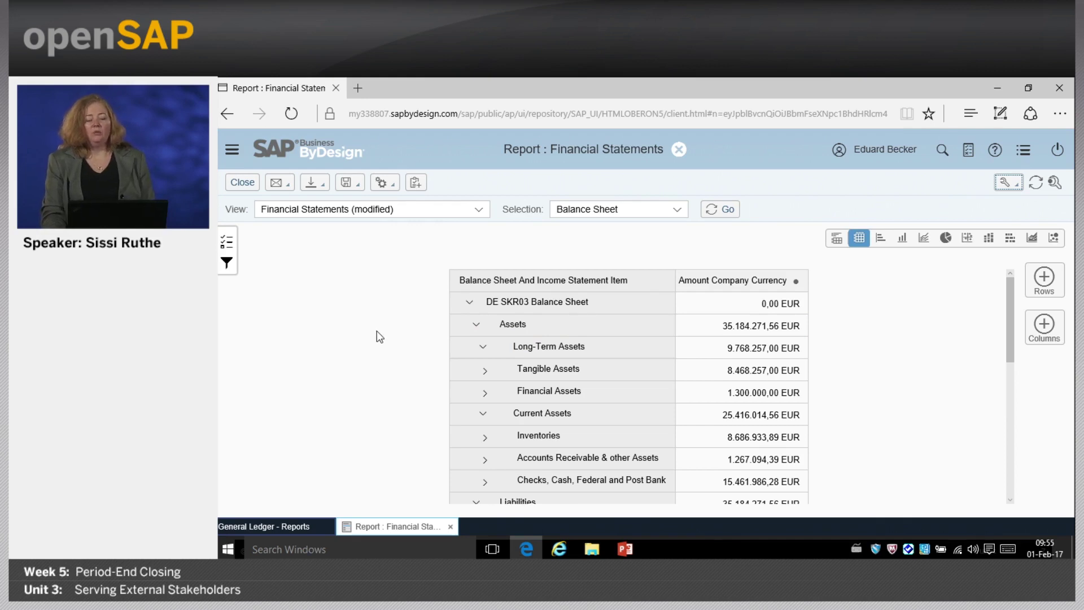
# Examine the expanded balance sheet from the asset items down through liabilities, accruals, payables and notes.
pyautogui.scroll(-1, 378, 331)
pyautogui.scroll(2, 380, 336)
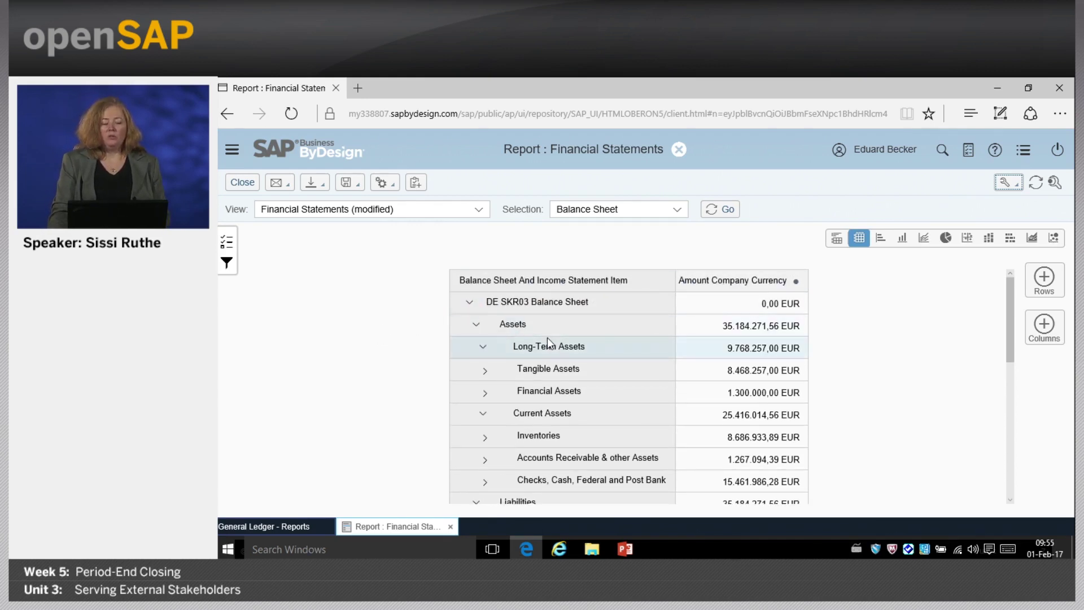
pyautogui.scroll(-1, 449, 375)
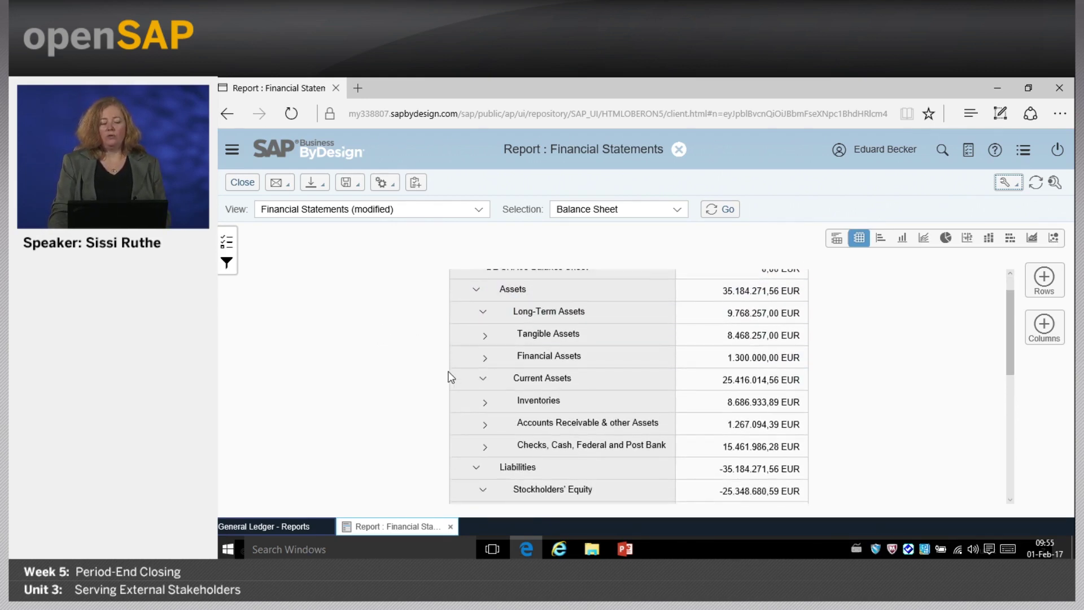
pyautogui.scroll(-7, 460, 446)
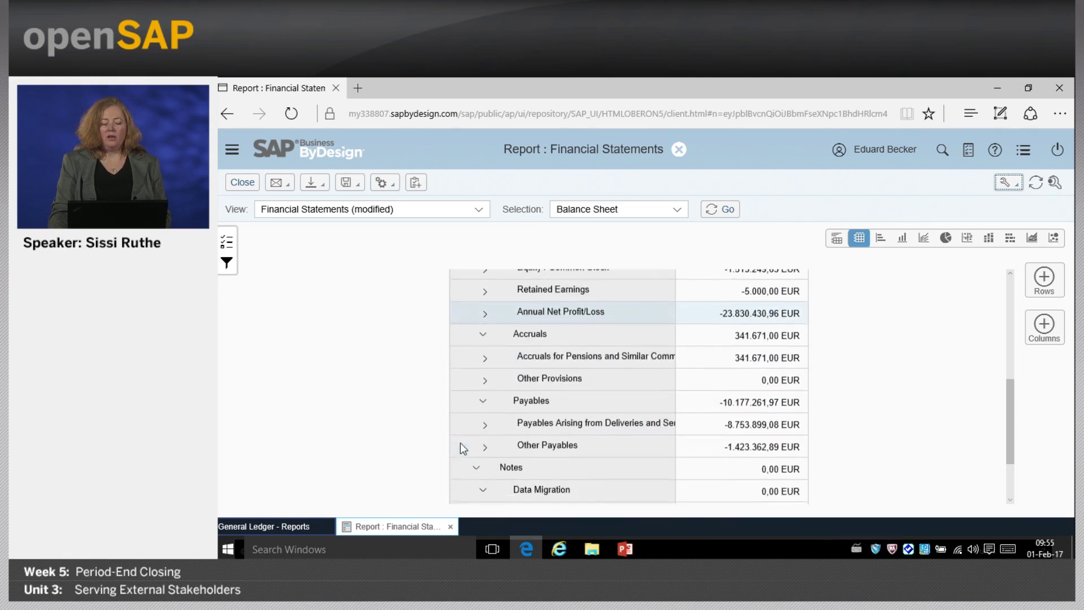
pyautogui.scroll(8, 459, 446)
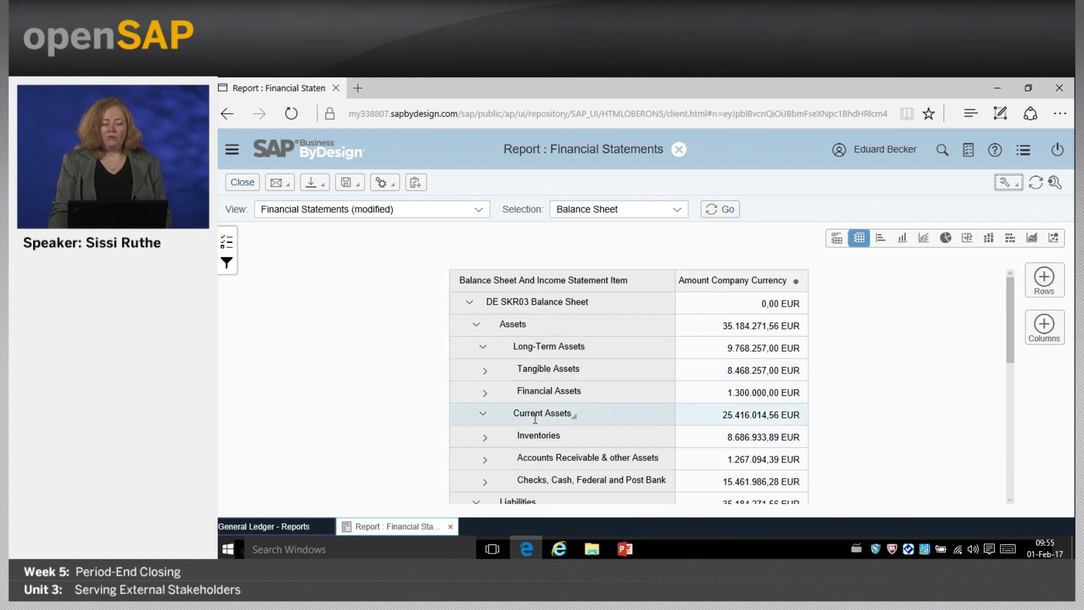
pyautogui.scroll(-1, 569, 434)
pyautogui.scroll(-4, 564, 431)
pyautogui.scroll(3, 565, 431)
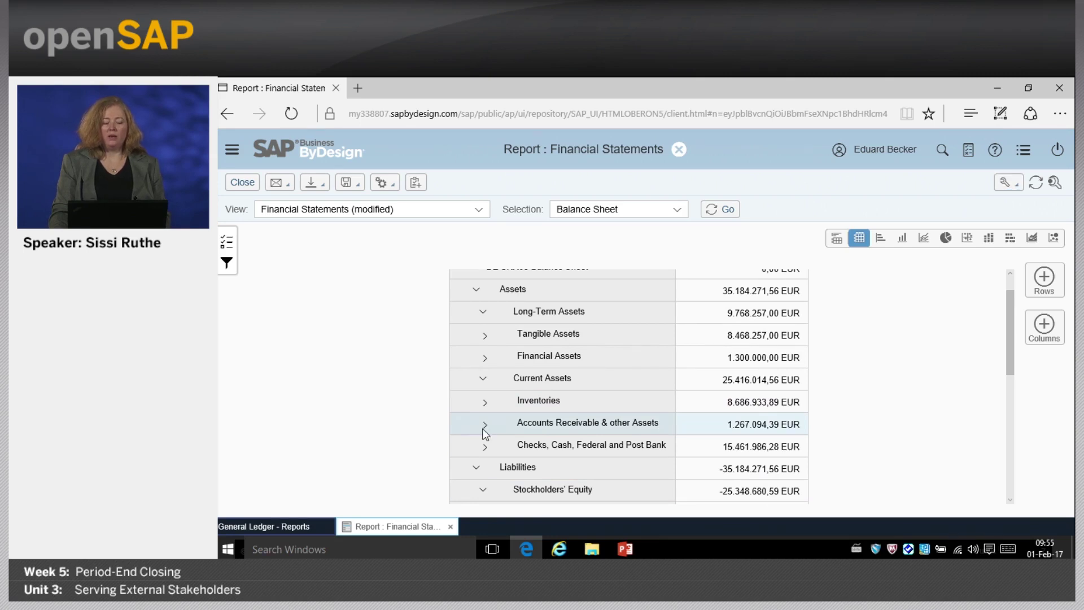
# Expand Accounts Receivable & other Assets and its AR fr.Deliveries & Services Unaffiliated Comp. node down to the individual G/L accounts.
pyautogui.click(484, 425)
pyautogui.scroll(-1, 465, 395)
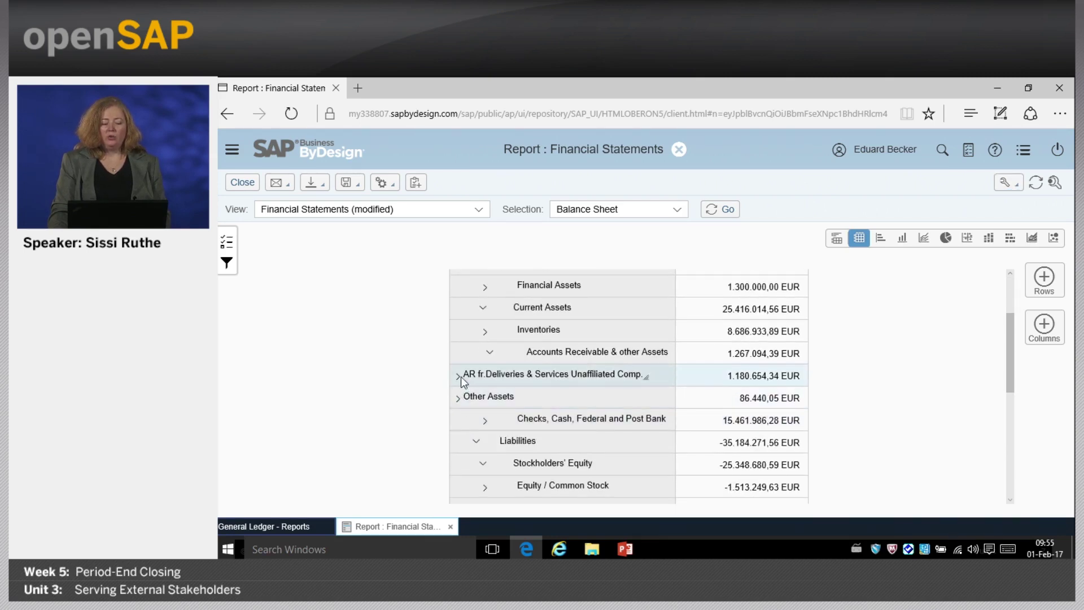
pyautogui.click(459, 375)
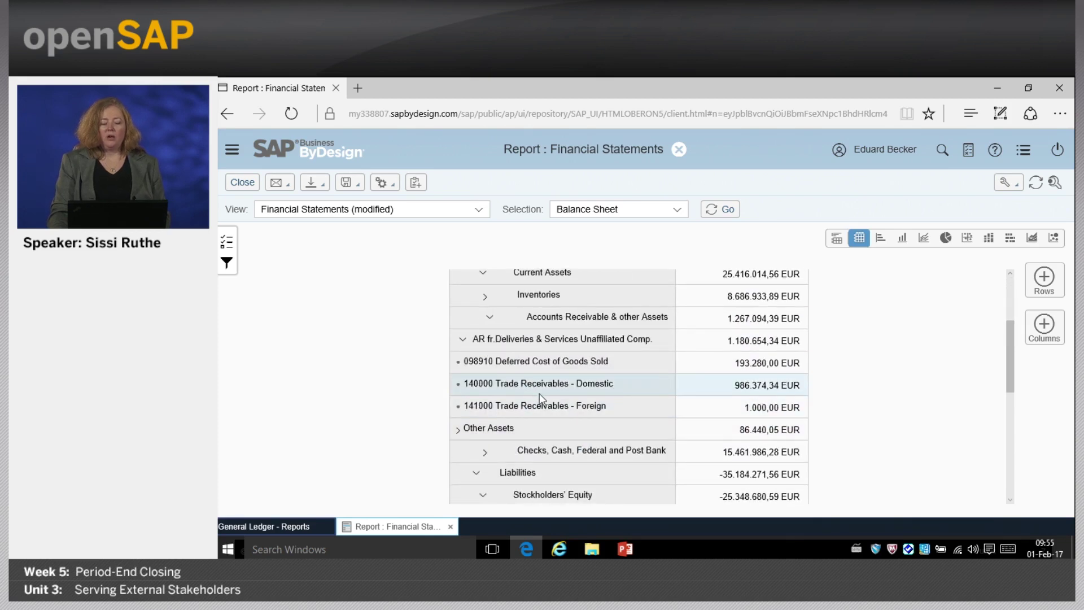
# Drill down from 140000 Trade Receivables - Domestic to the G/L Accounts - Line Items report and hide its selection pane.
pyautogui.click(803, 388)
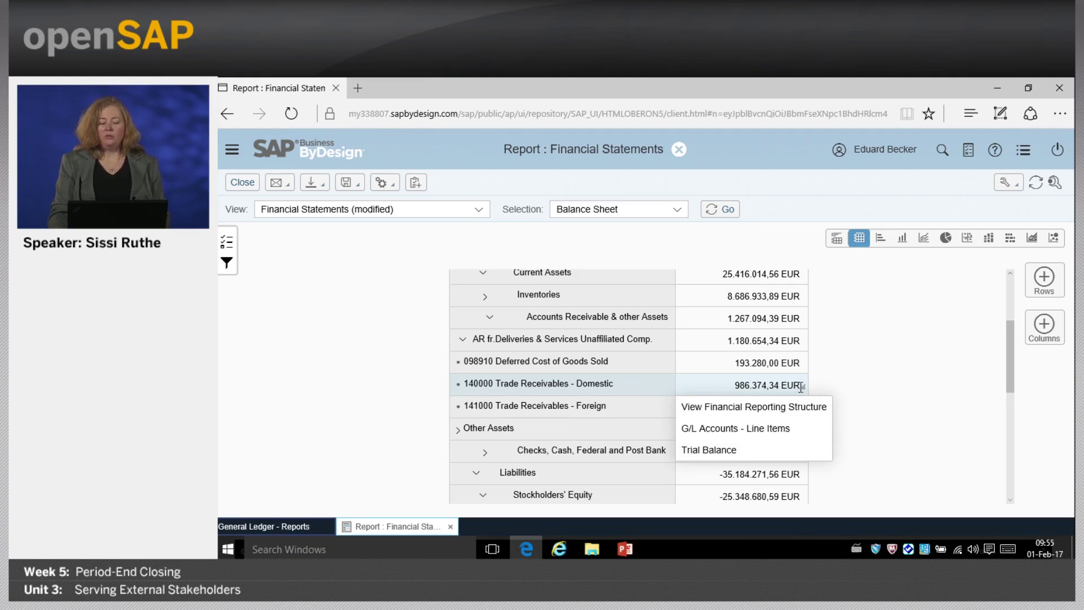
pyautogui.click(727, 429)
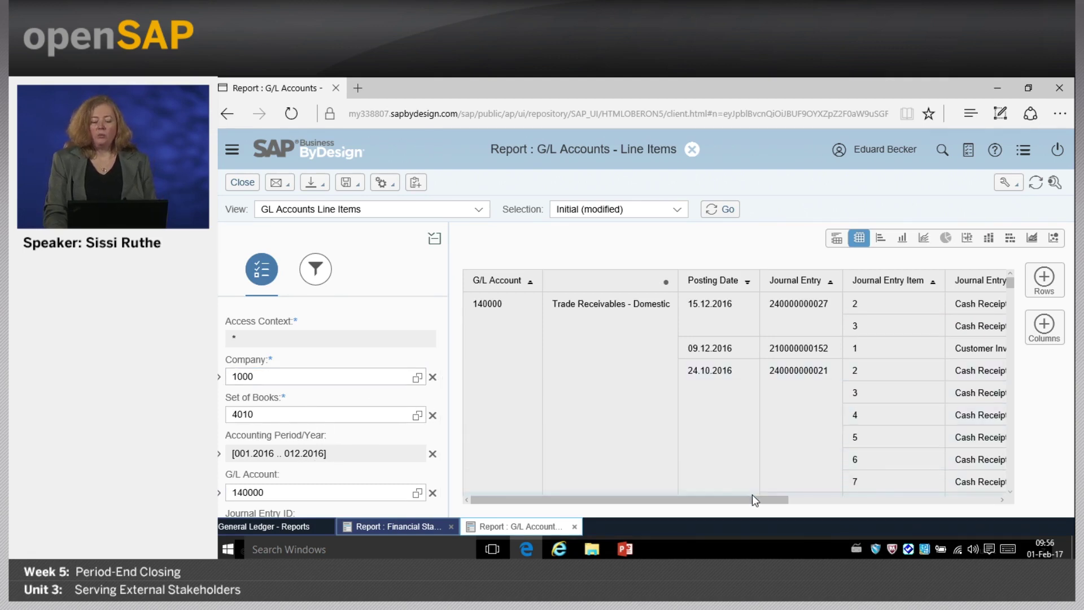
pyautogui.click(434, 239)
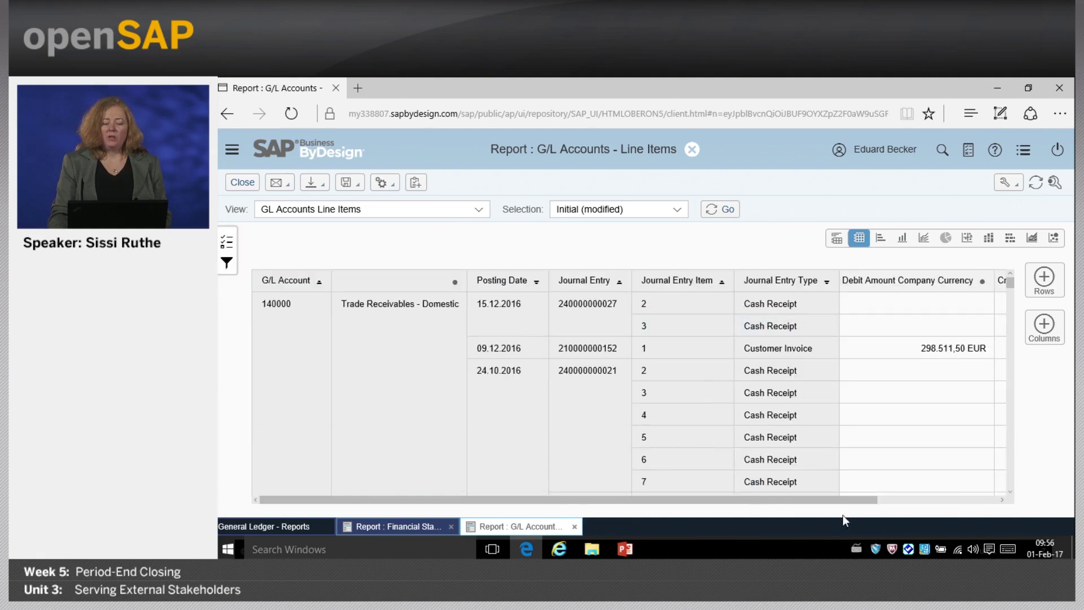
pyautogui.moveTo(815, 499)
pyautogui.mouseDown()
pyautogui.moveTo(971, 503)
pyautogui.moveTo(816, 500)
pyautogui.mouseUp()
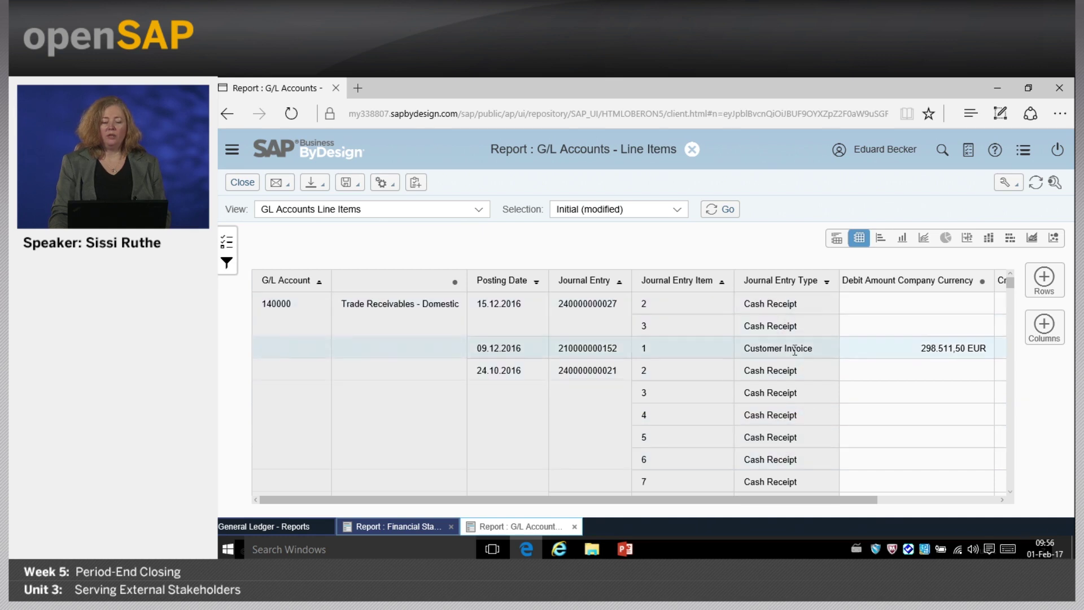
pyautogui.moveTo(1007, 284)
pyautogui.mouseDown()
pyautogui.moveTo(1012, 354)
pyautogui.moveTo(1018, 288)
pyautogui.mouseUp()
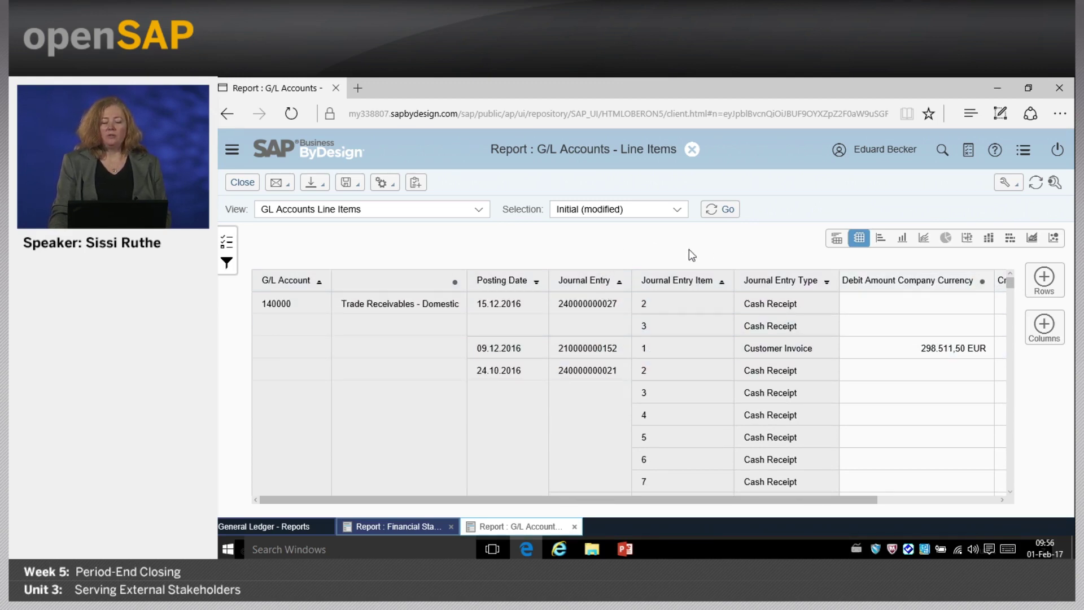
# Open the source document of the Customer Invoice journal entry posted on 09.12.2016 and go to its document flow in the full view.
pyautogui.click(621, 305)
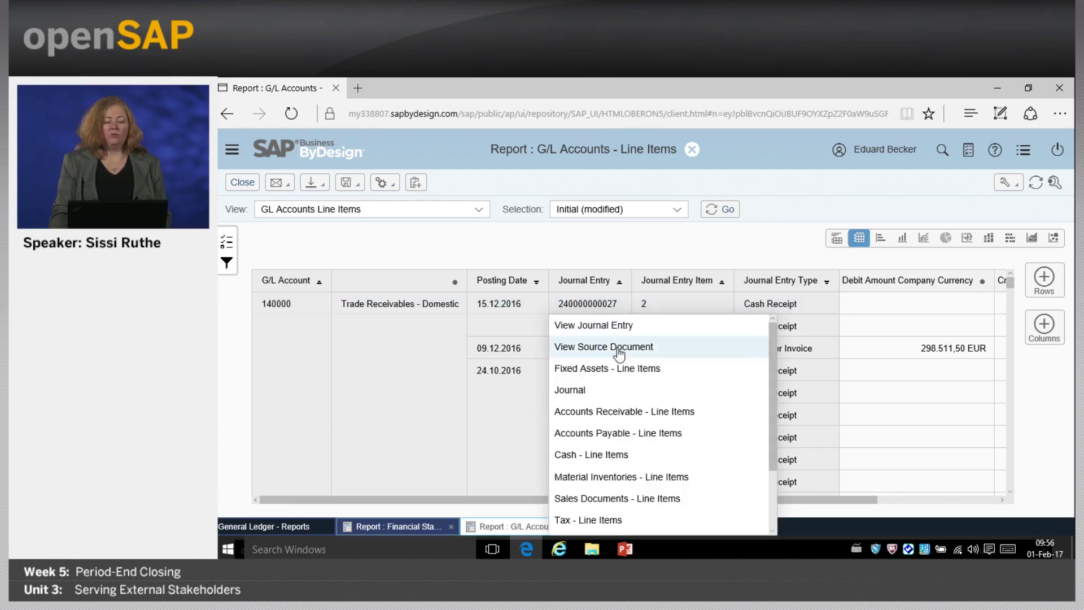
pyautogui.click(675, 258)
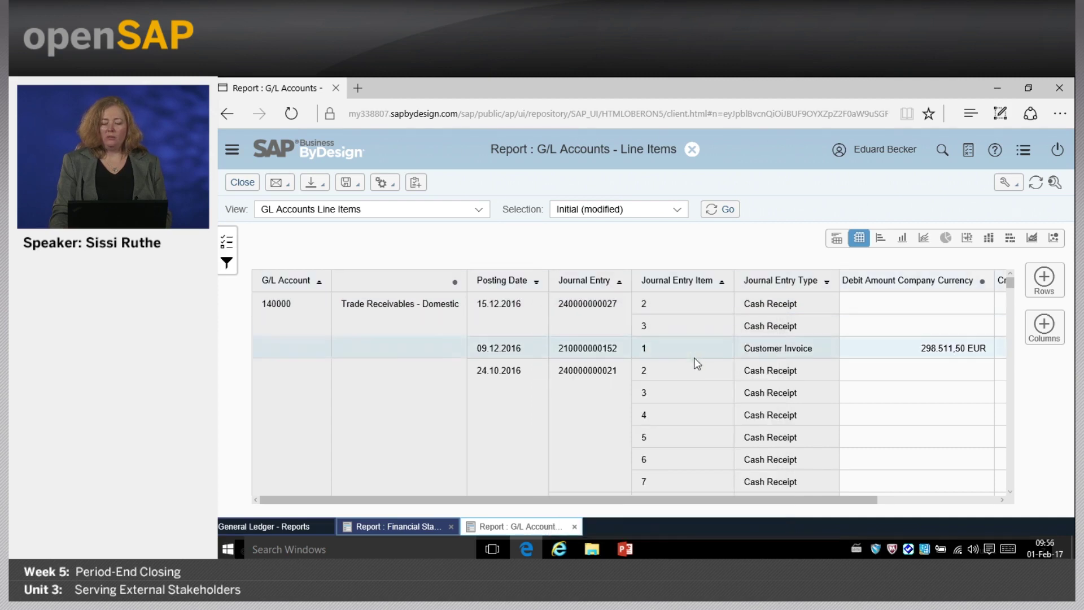
pyautogui.click(621, 351)
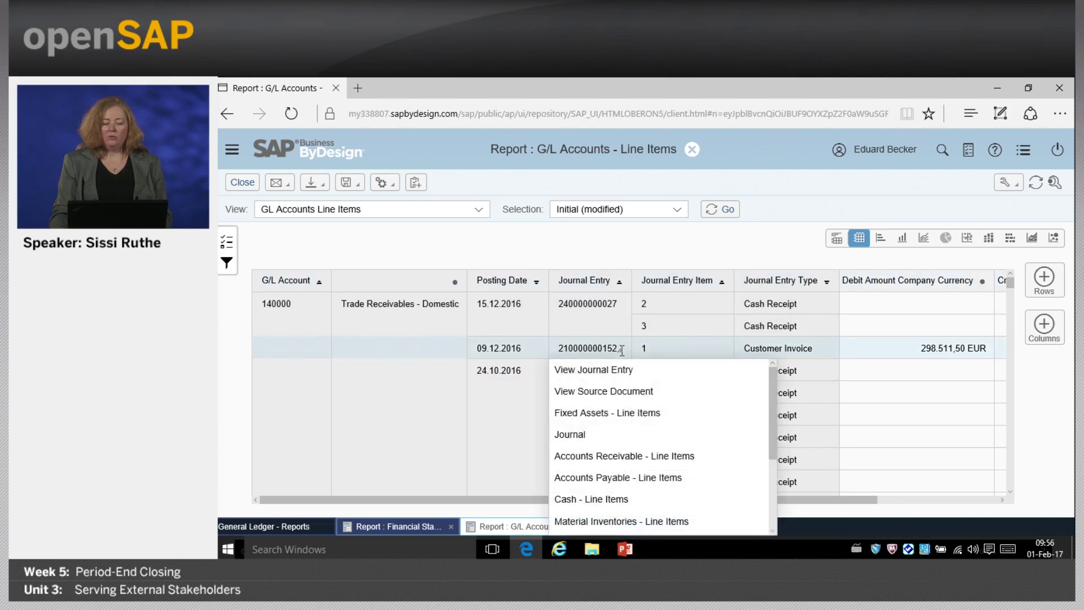
pyautogui.click(620, 389)
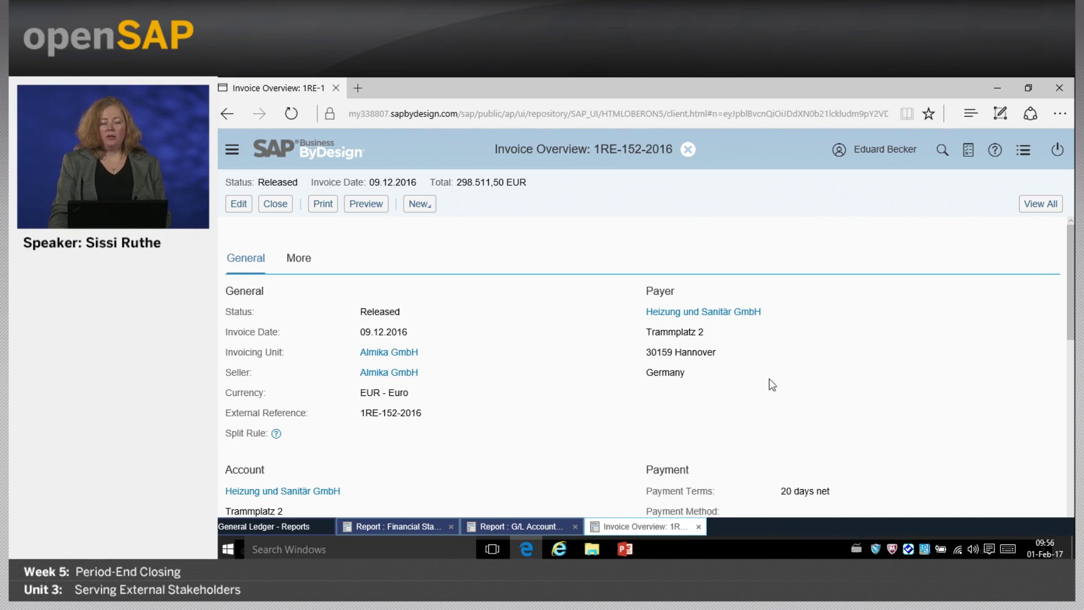
pyautogui.click(1041, 206)
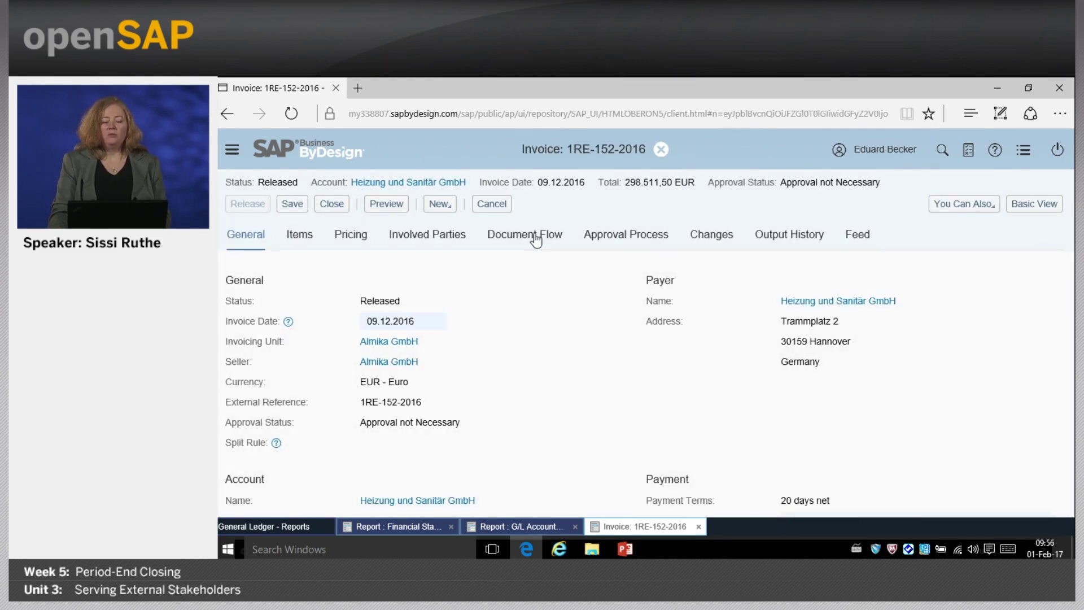
pyautogui.click(536, 237)
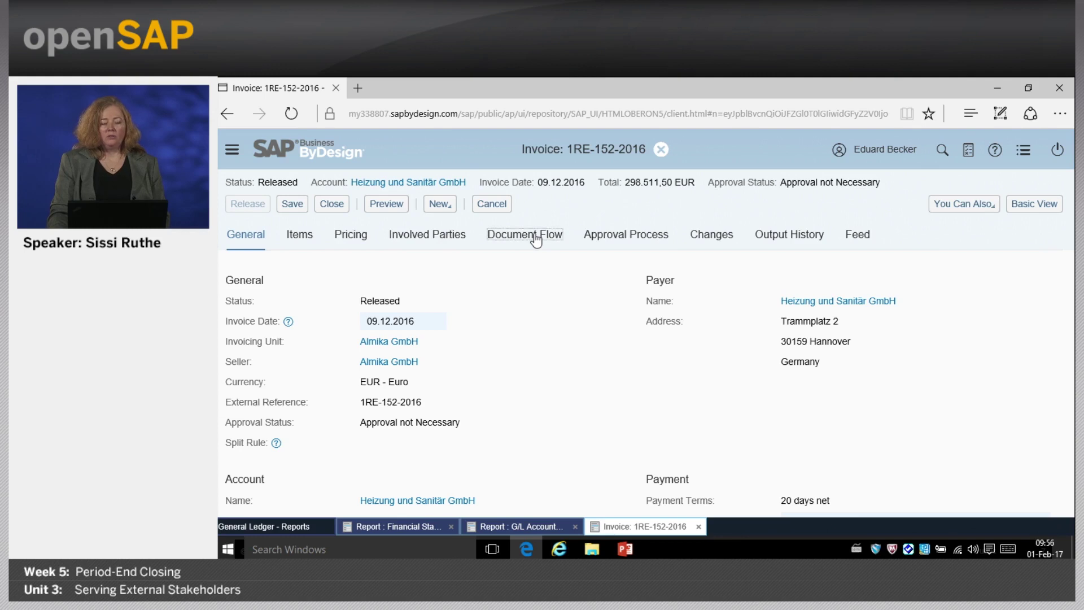
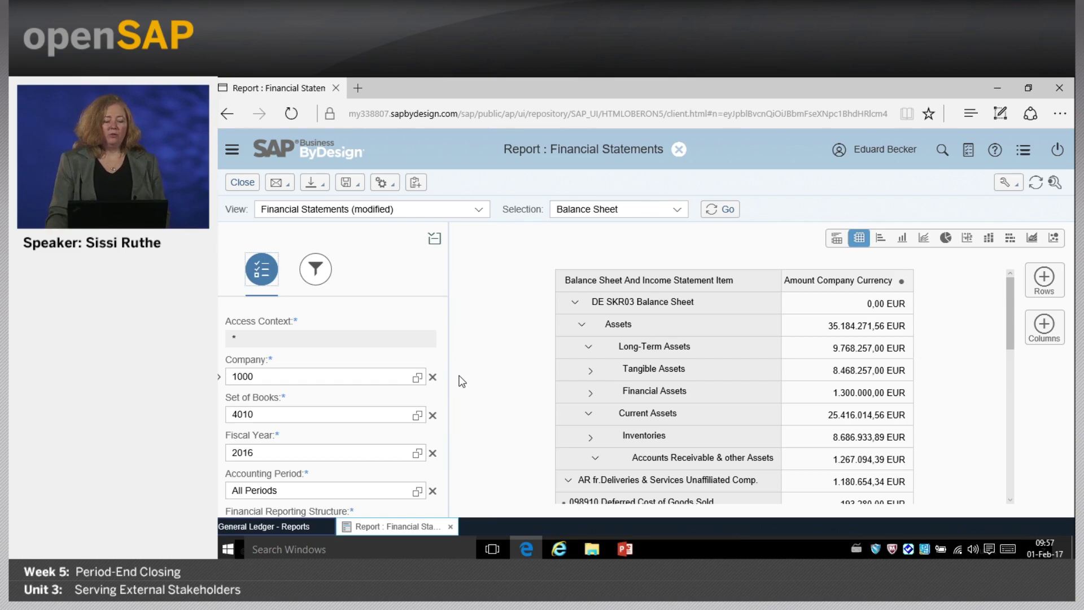
# Change the Financial Statements report's set of books to 7000 IFRS only, deselecting 4010 German GAAP (HGB).
pyautogui.click(417, 416)
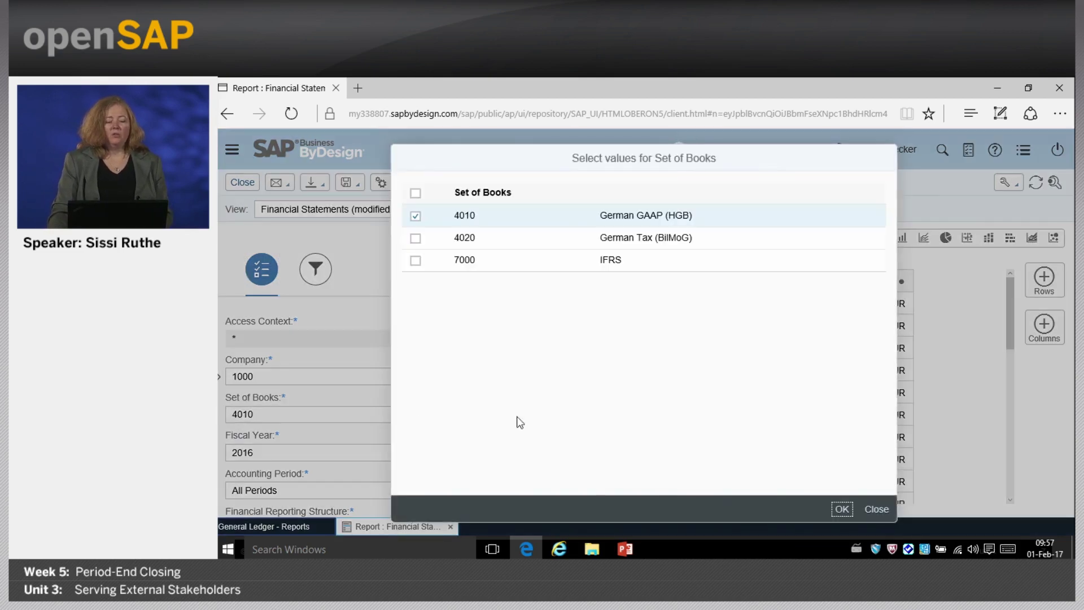
pyautogui.click(416, 259)
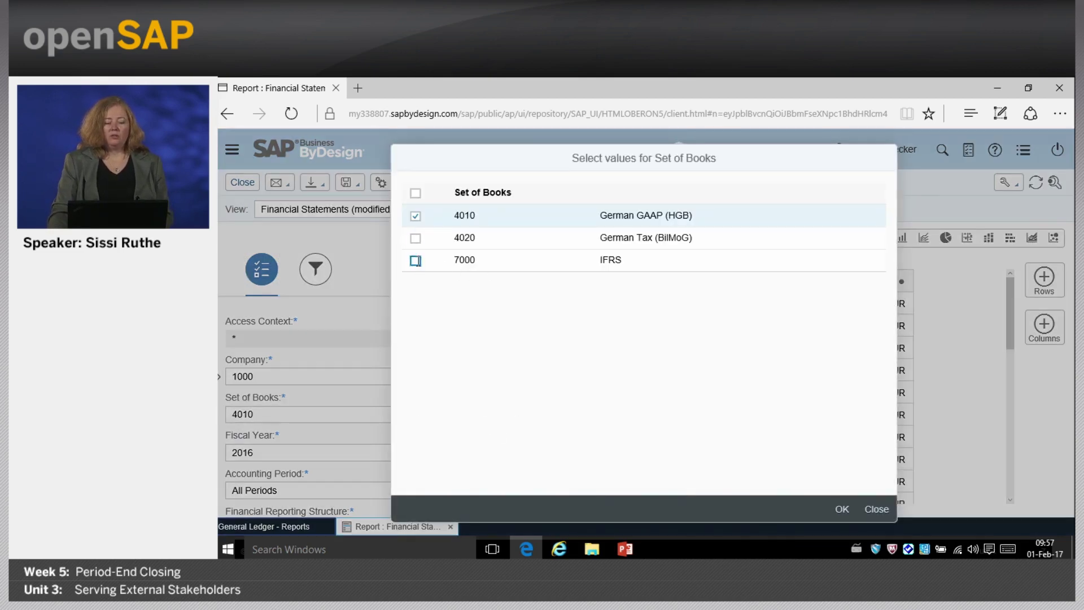
pyautogui.click(415, 216)
pyautogui.click(844, 511)
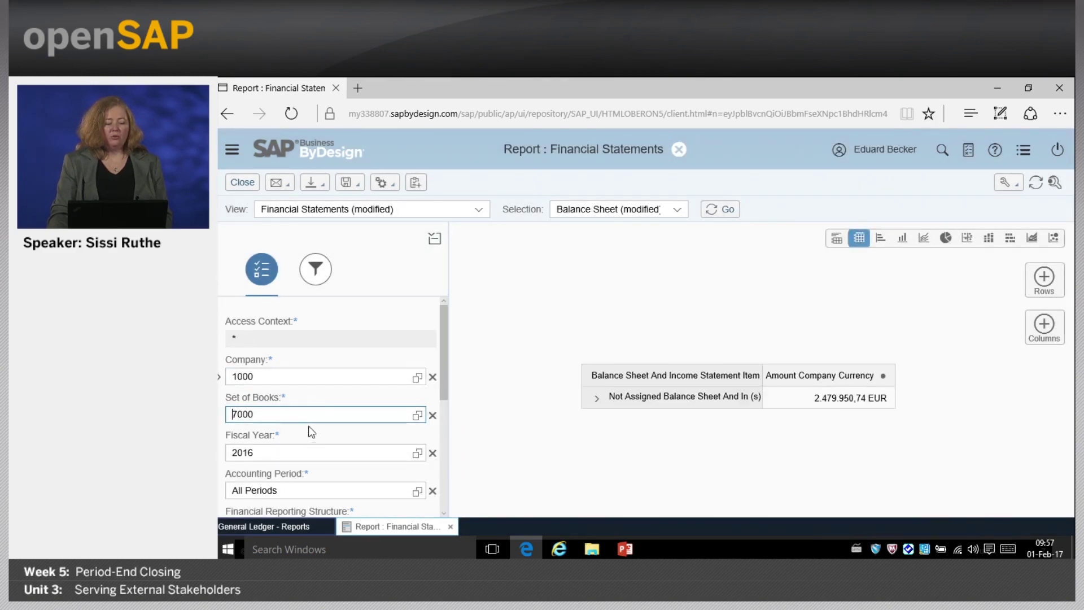
# Replace the report's financial reporting structure with IFRS Balance Sheet.
pyautogui.scroll(-3, 312, 433)
pyautogui.click(287, 430)
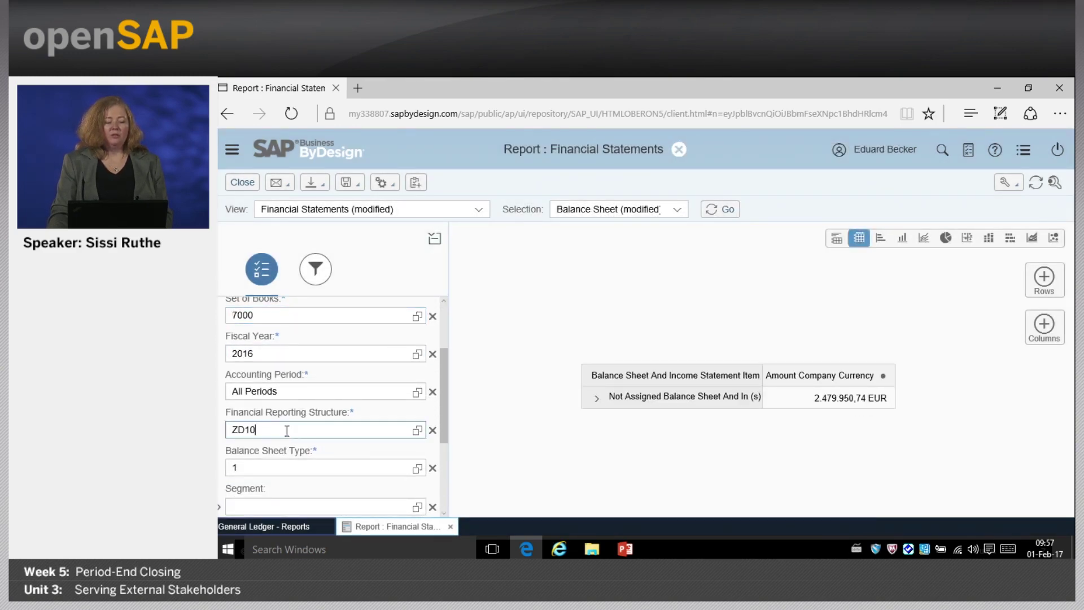
pyautogui.click(418, 430)
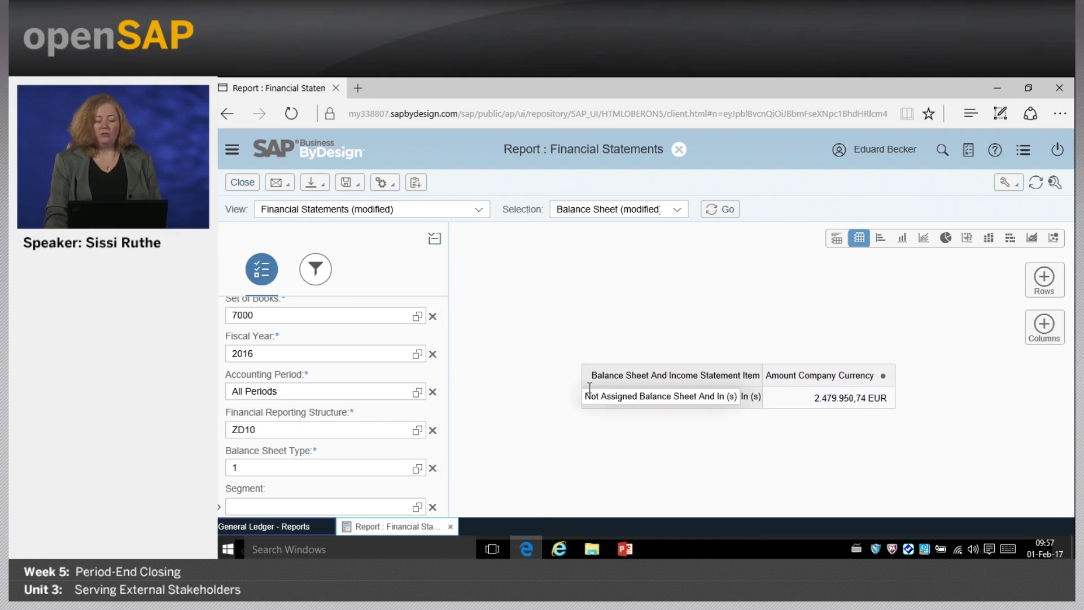
pyautogui.click(432, 430)
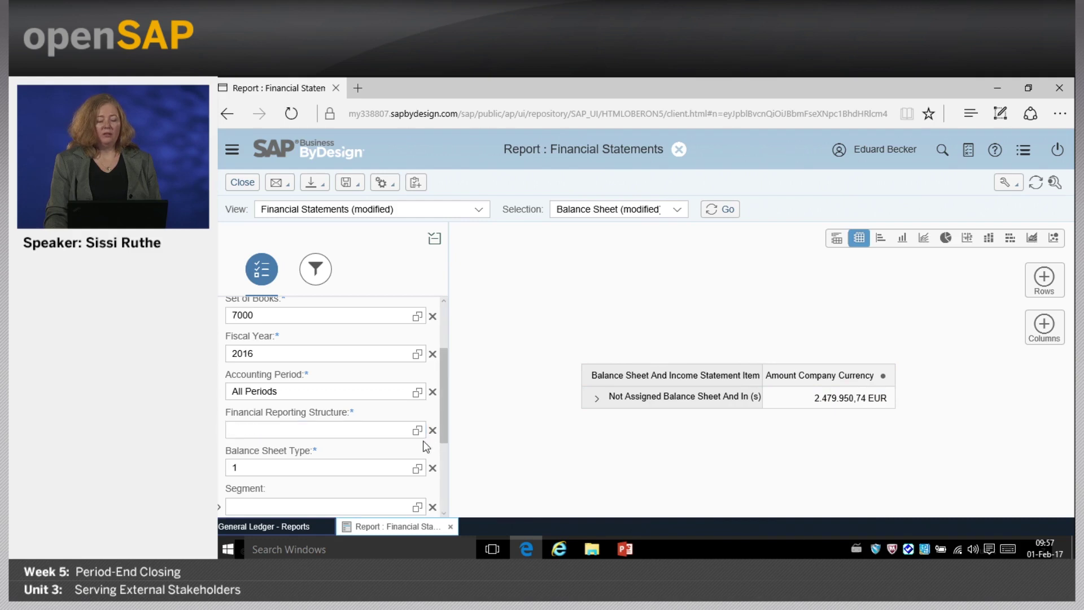
pyautogui.click(418, 430)
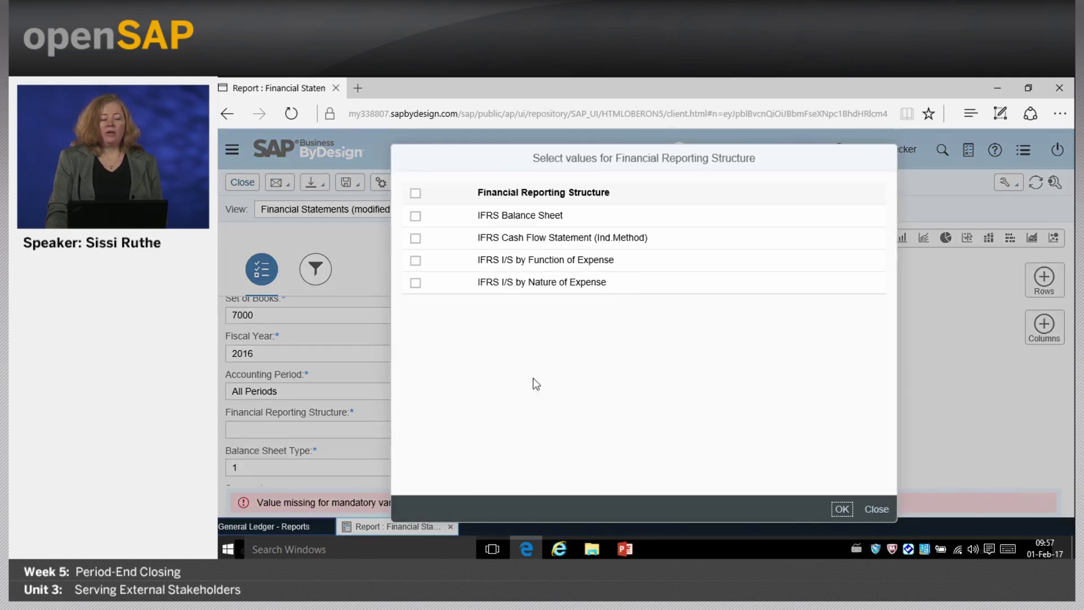
pyautogui.click(416, 216)
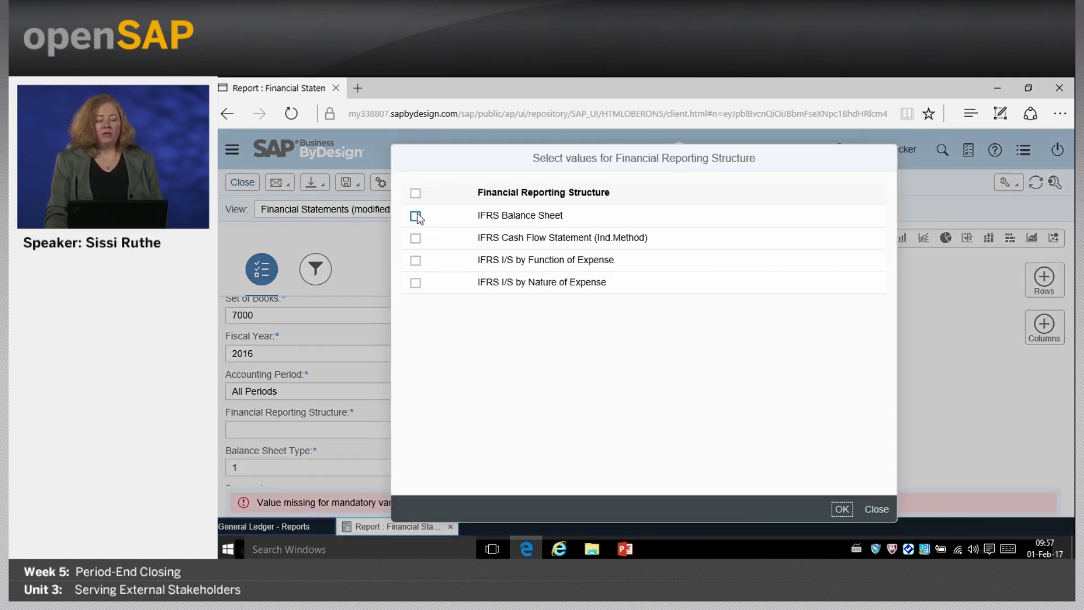
pyautogui.click(841, 509)
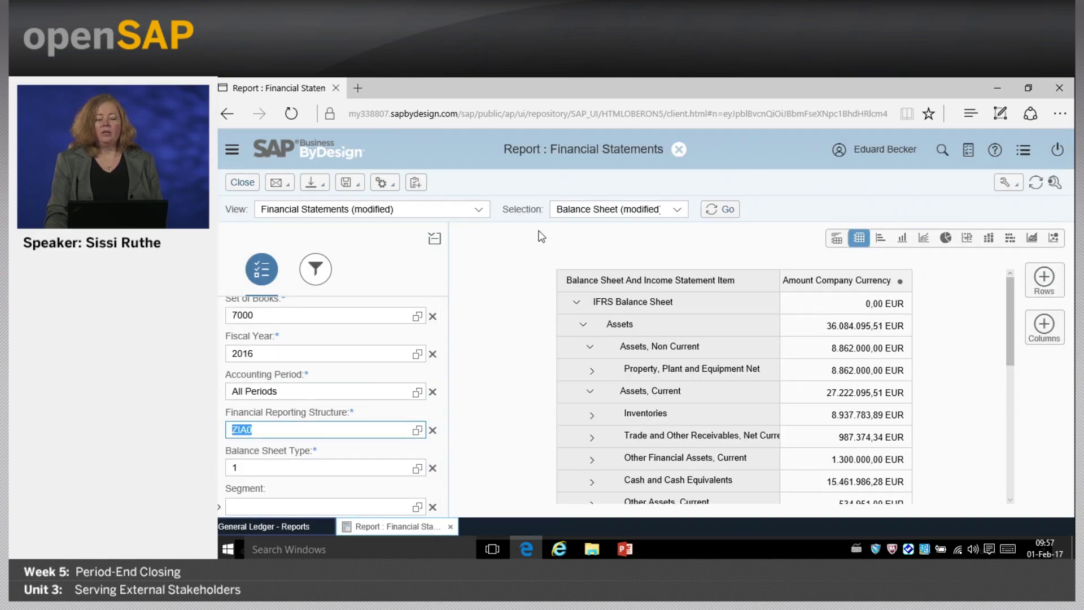
# Hide the selection pane and examine the IFRS balance sheet from assets down to capital and reserves.
pyautogui.click(434, 239)
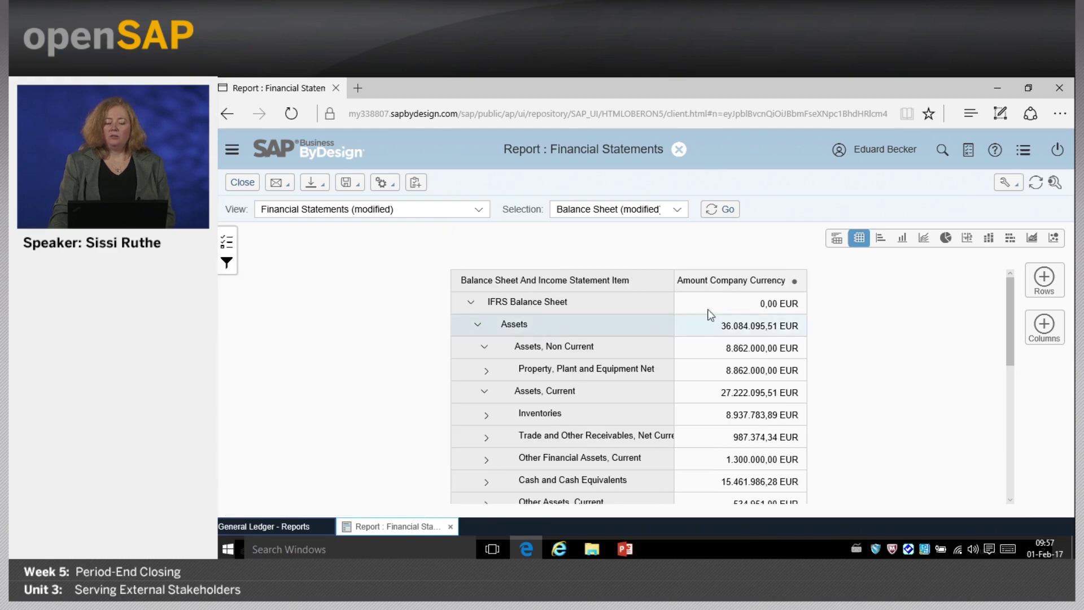
pyautogui.scroll(-6, 903, 373)
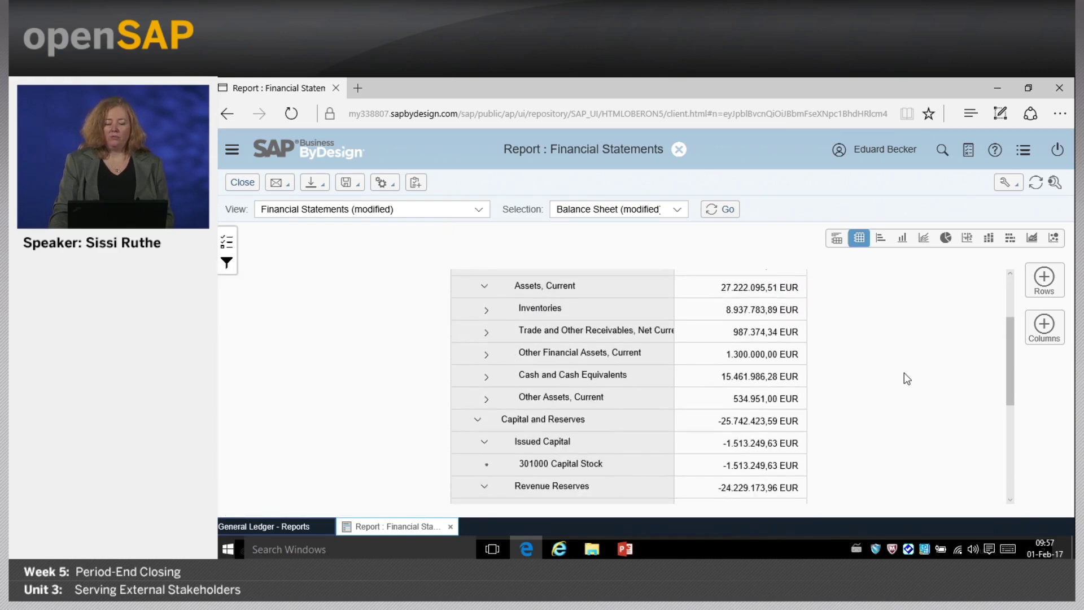
pyautogui.scroll(6, 904, 371)
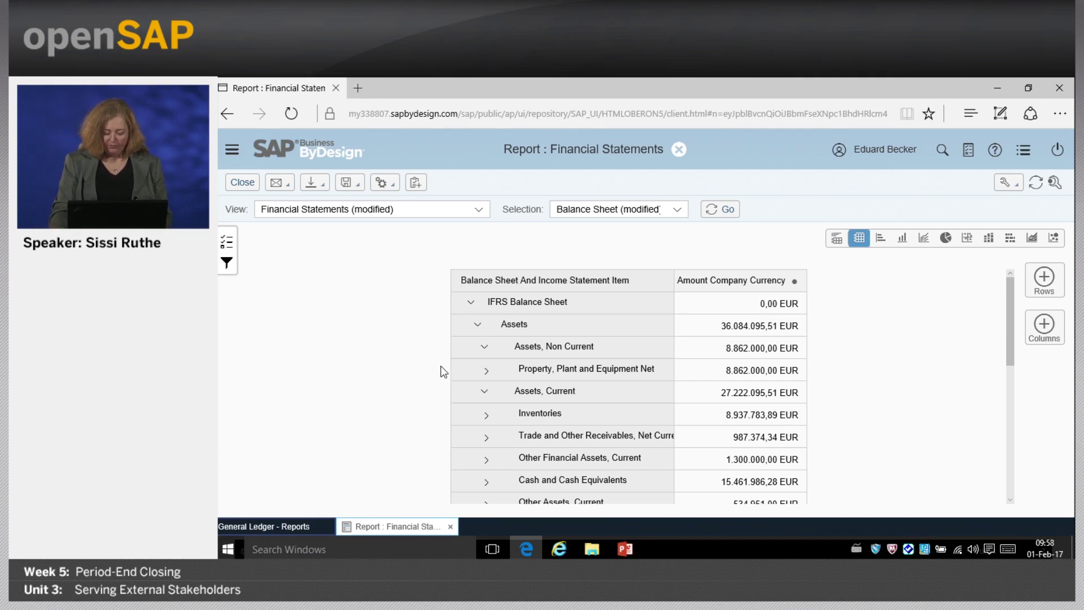
# Show the selection pane again and restrict the balance sheet to profit center P1110 Vertrieb Heizungen.
pyautogui.click(227, 242)
pyautogui.scroll(-3, 359, 310)
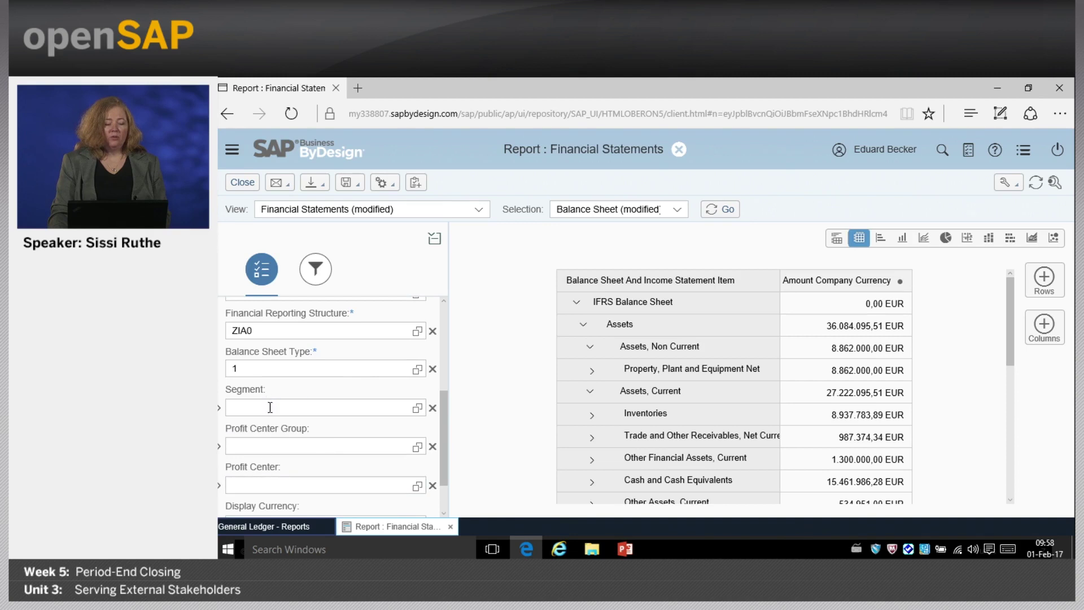
pyautogui.click(266, 486)
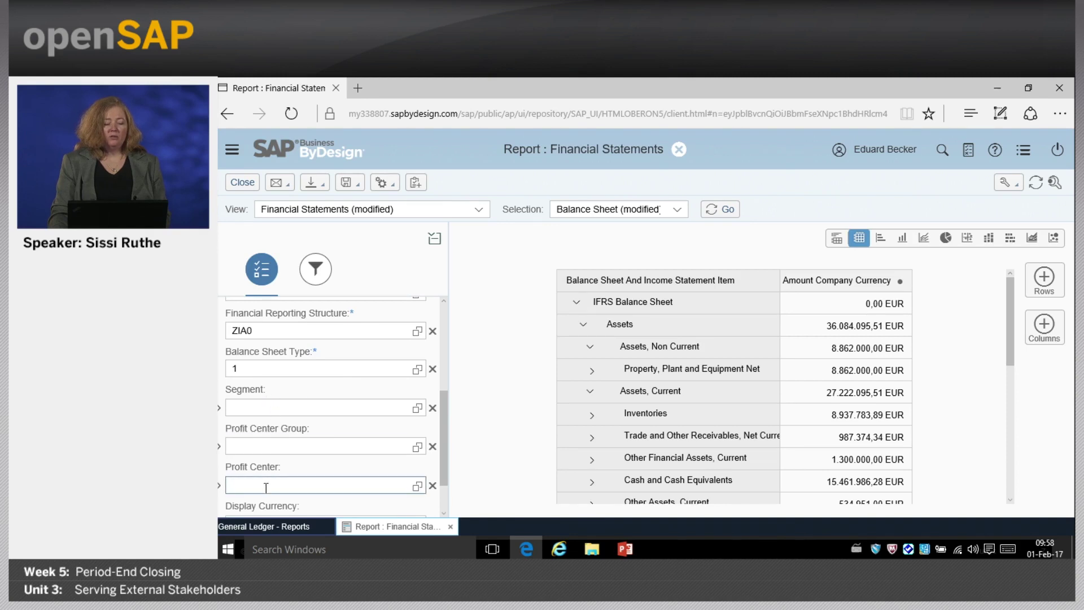
pyautogui.click(416, 486)
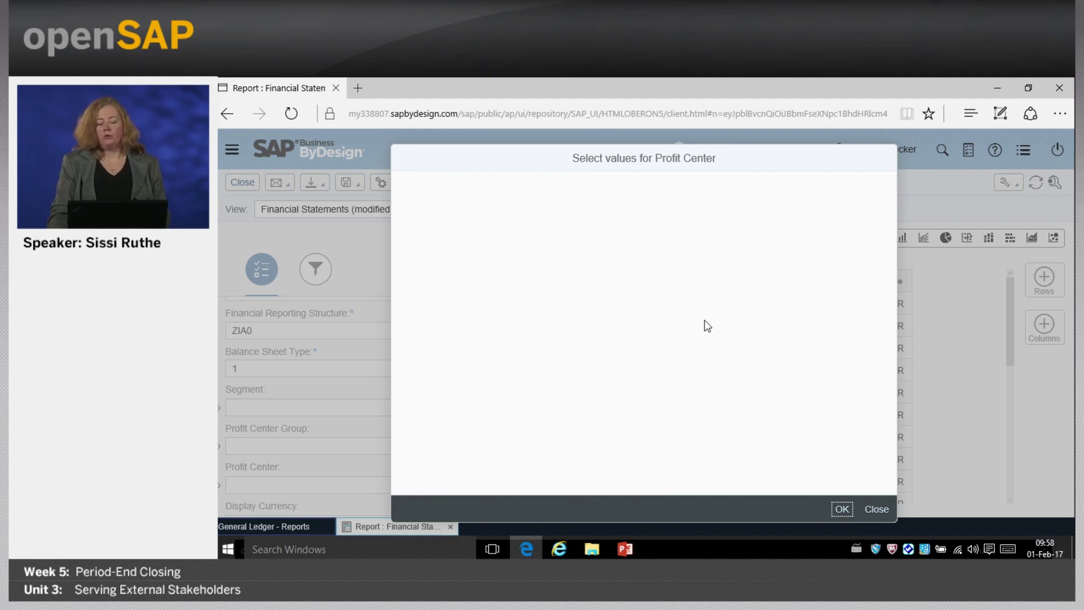
pyautogui.click(876, 509)
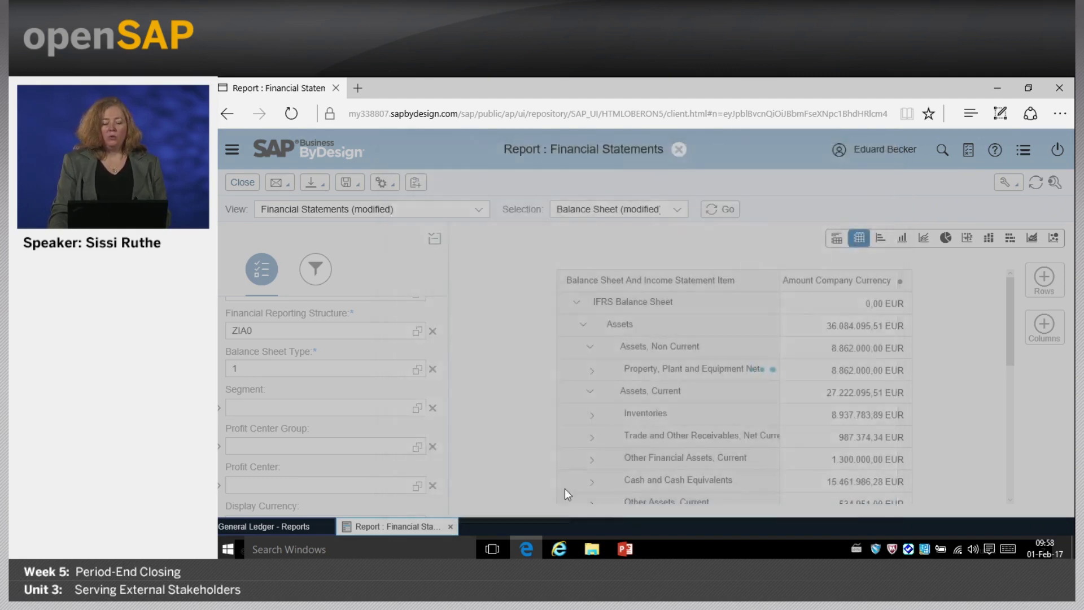
pyautogui.click(418, 486)
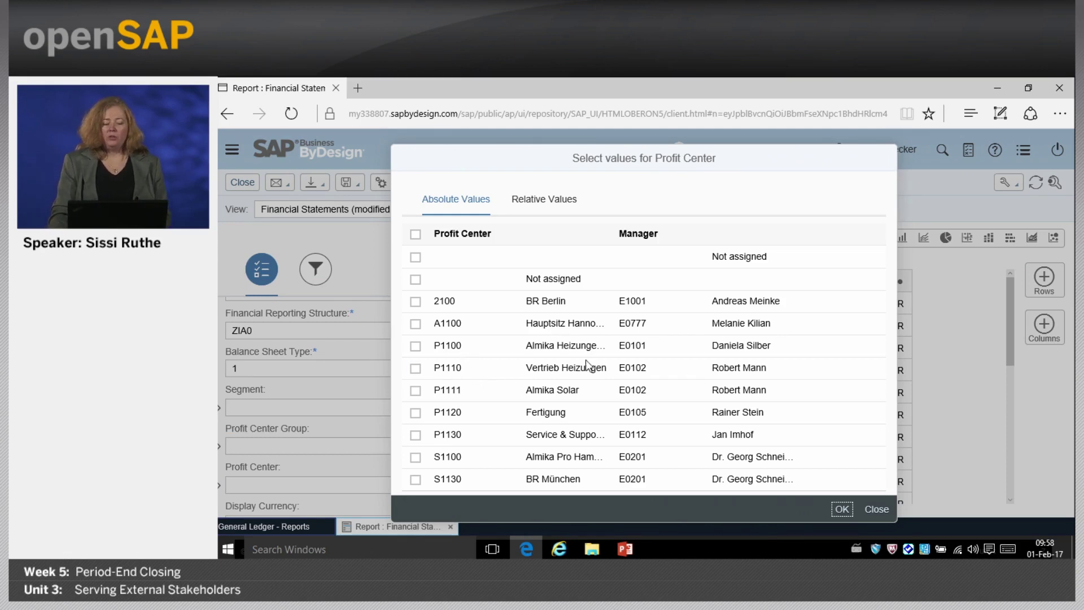
pyautogui.click(415, 368)
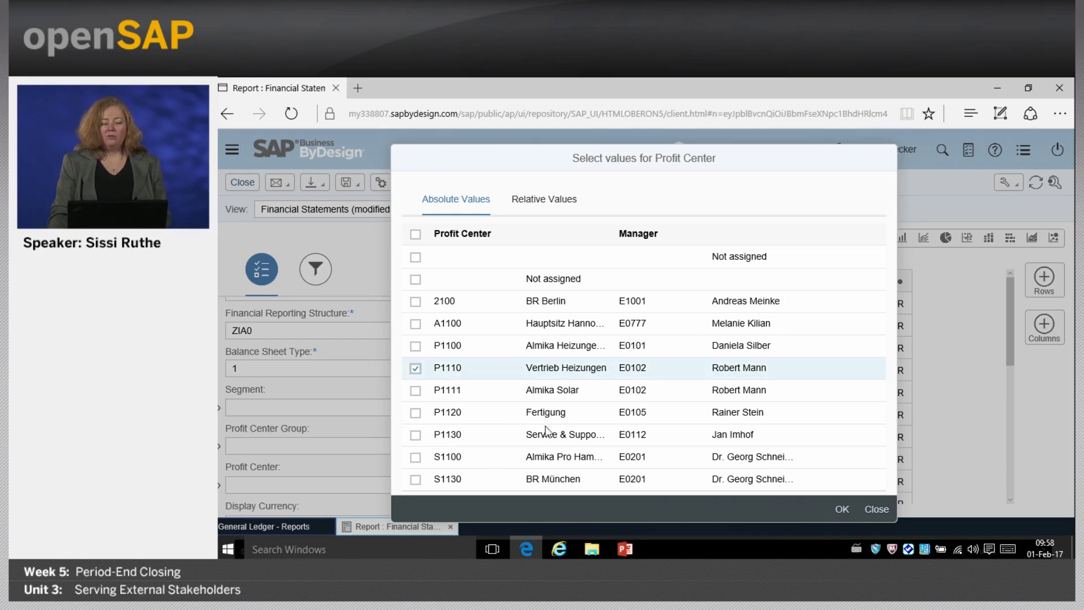
pyautogui.click(841, 510)
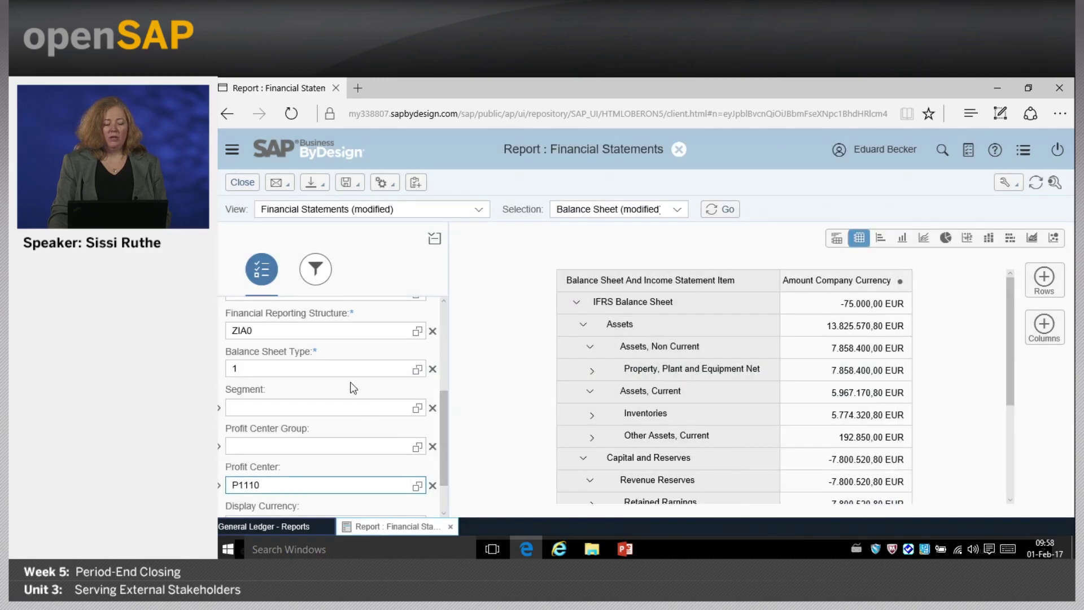
# Refresh the report and clear the Profit Center selection.
pyautogui.scroll(-1, 364, 338)
pyautogui.scroll(6, 364, 339)
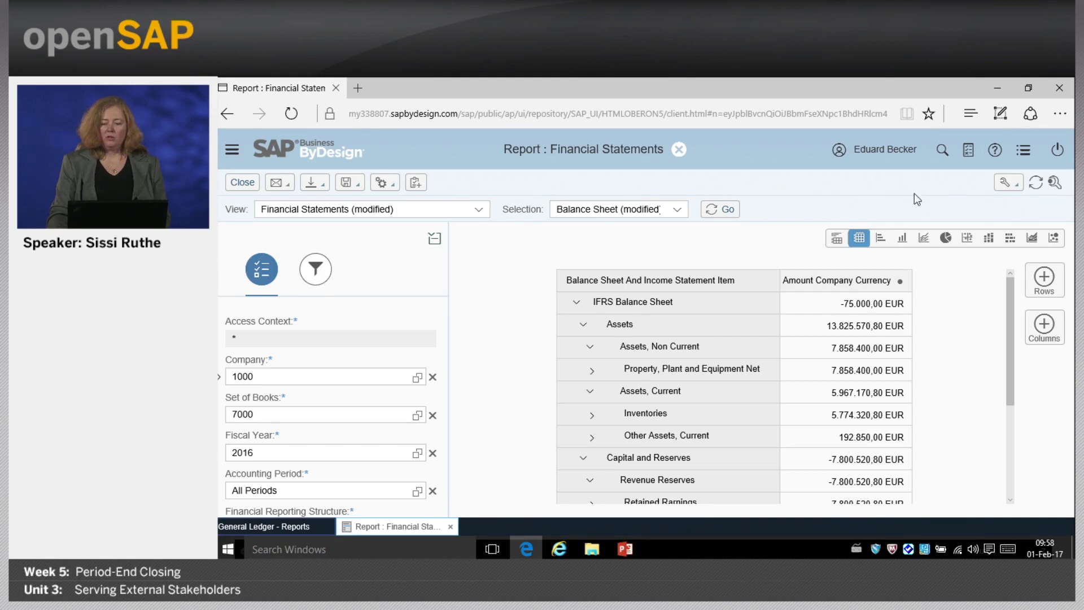
pyautogui.click(1036, 183)
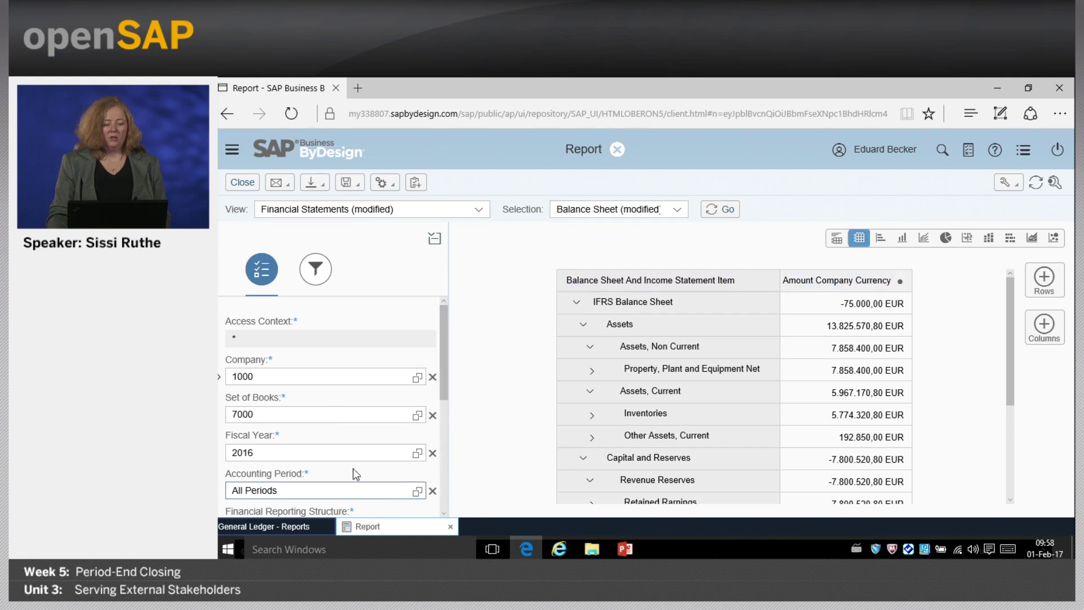
pyautogui.scroll(-3, 353, 469)
pyautogui.click(432, 486)
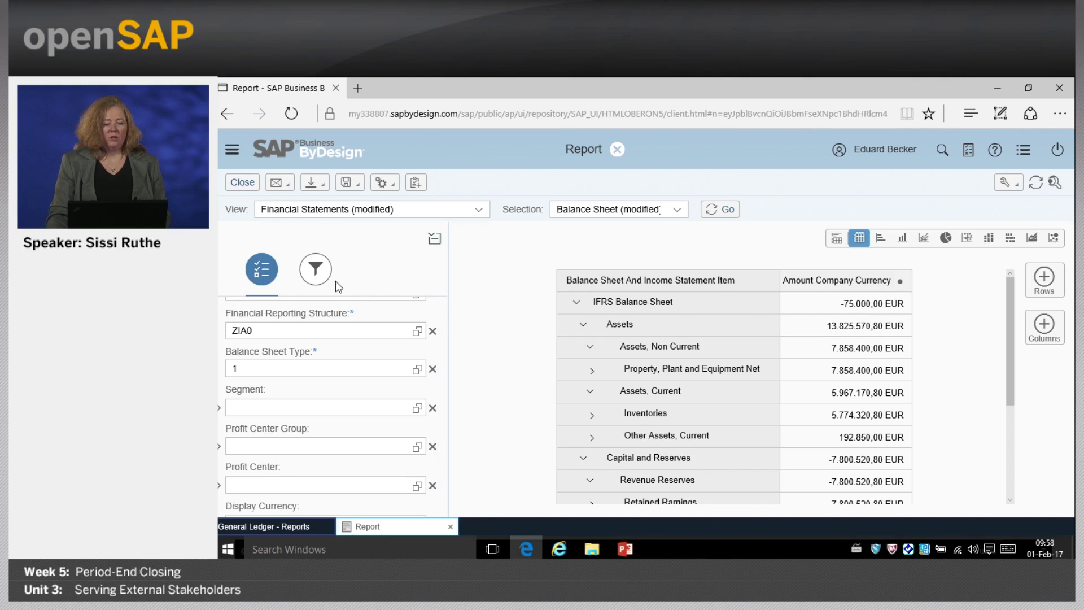
pyautogui.scroll(3, 395, 346)
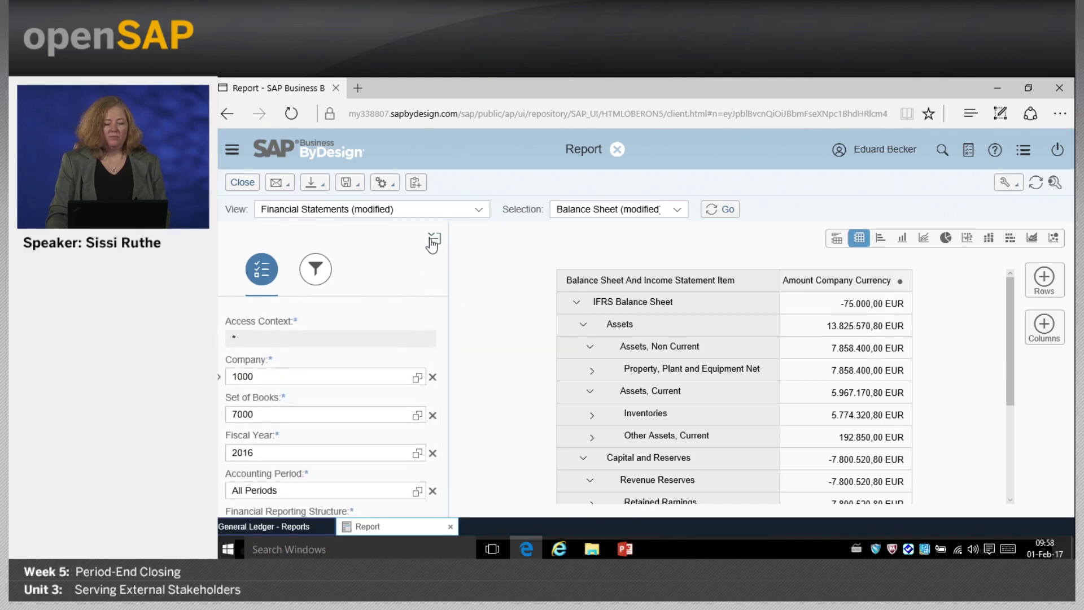
# Restrict the IFRS balance sheet to profit center P1100 and hide the selection pane.
pyautogui.scroll(-5, 429, 377)
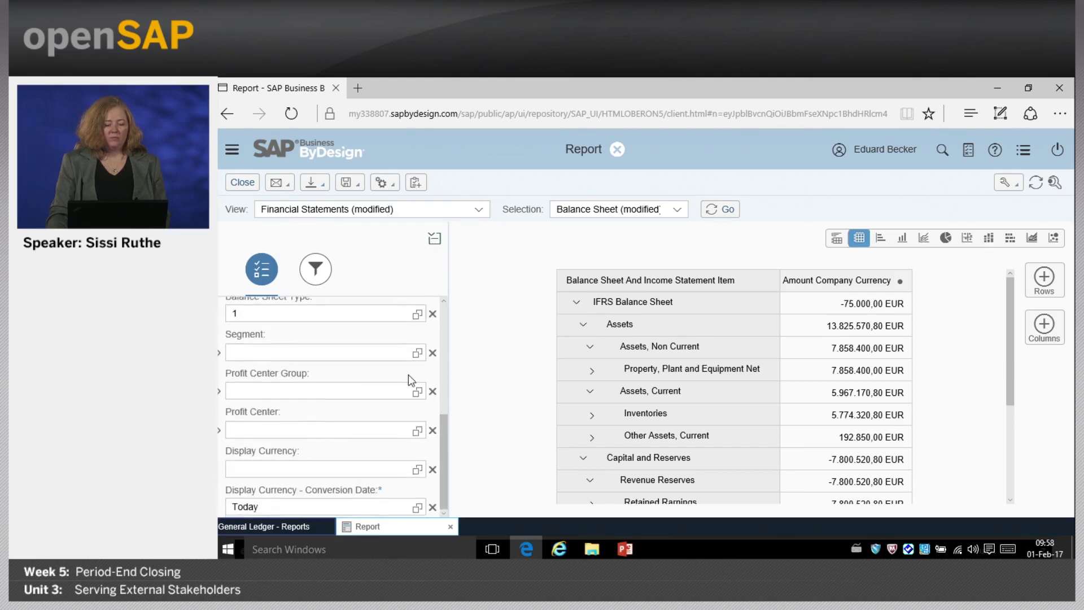
pyautogui.click(295, 428)
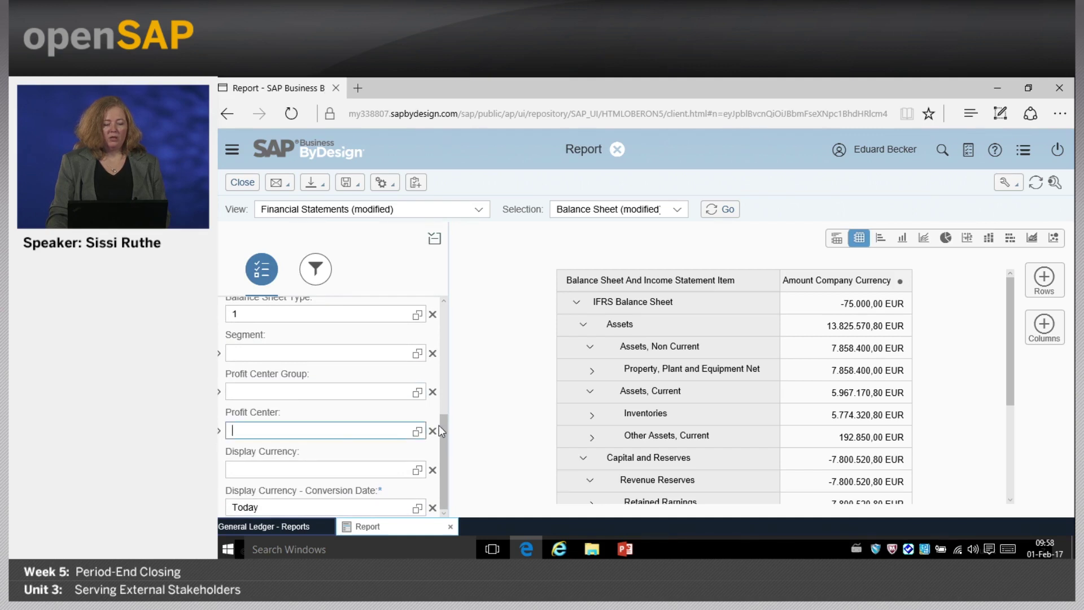
pyautogui.click(417, 431)
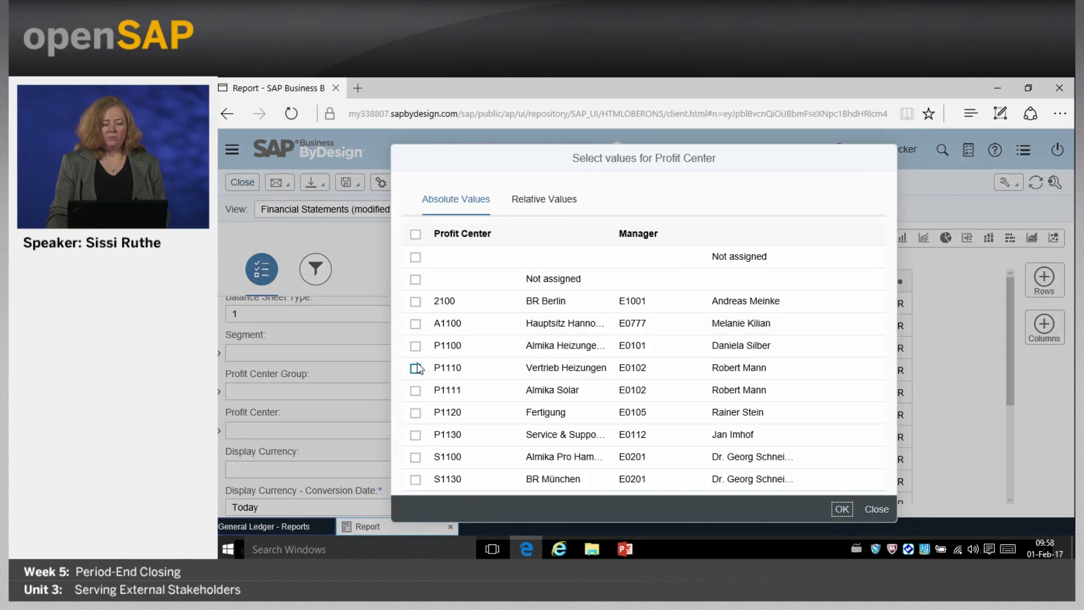
pyautogui.click(415, 346)
pyautogui.click(842, 509)
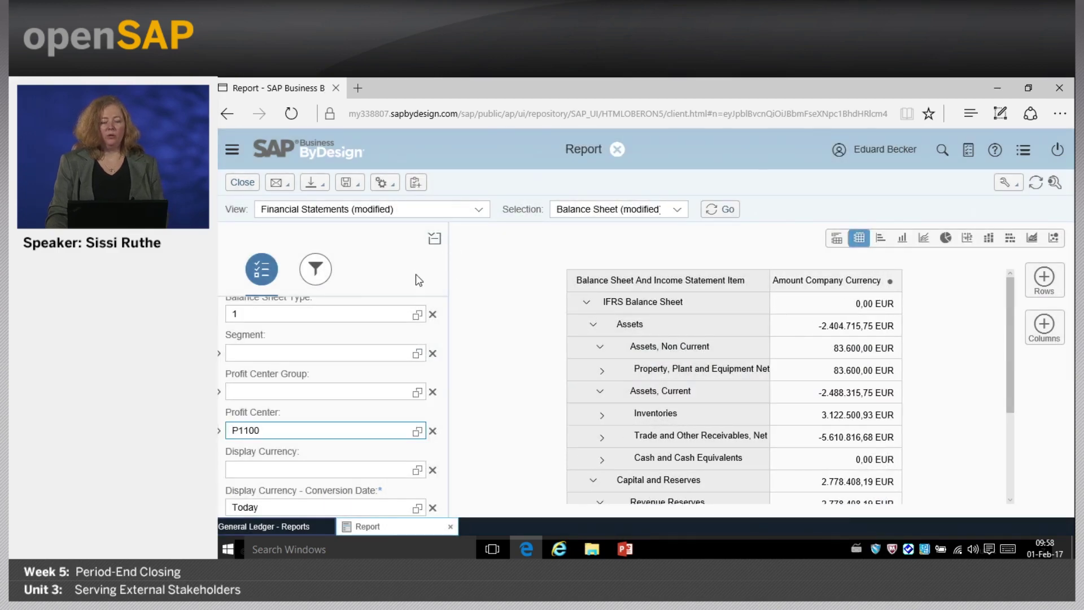
pyautogui.click(434, 239)
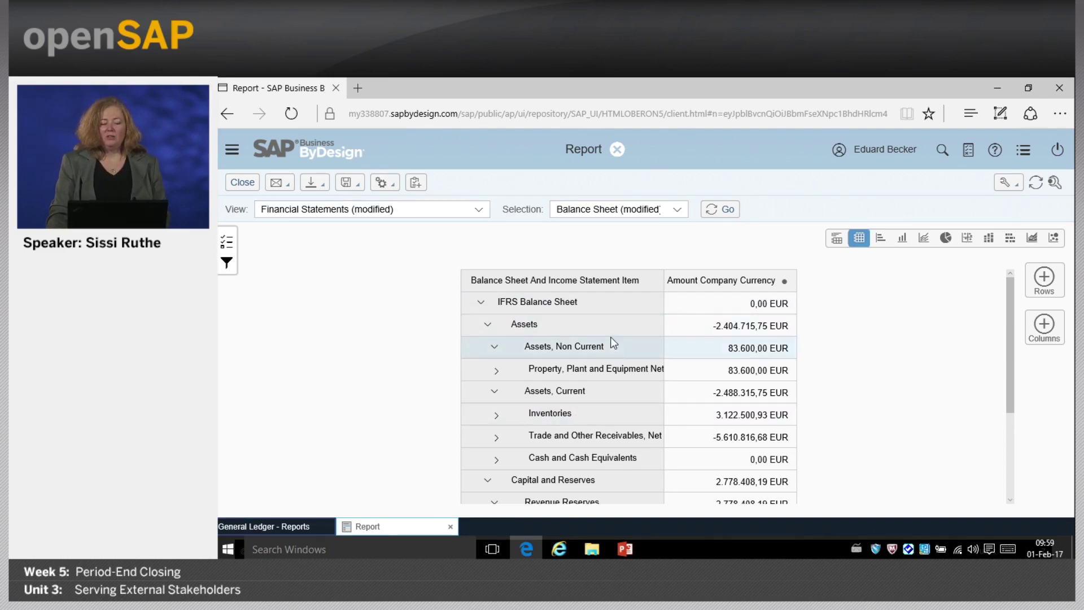
# Examine the IFRS balance sheet for profit center P1100 and review the report's selection criteria down to the display currency.
pyautogui.scroll(-3, 415, 344)
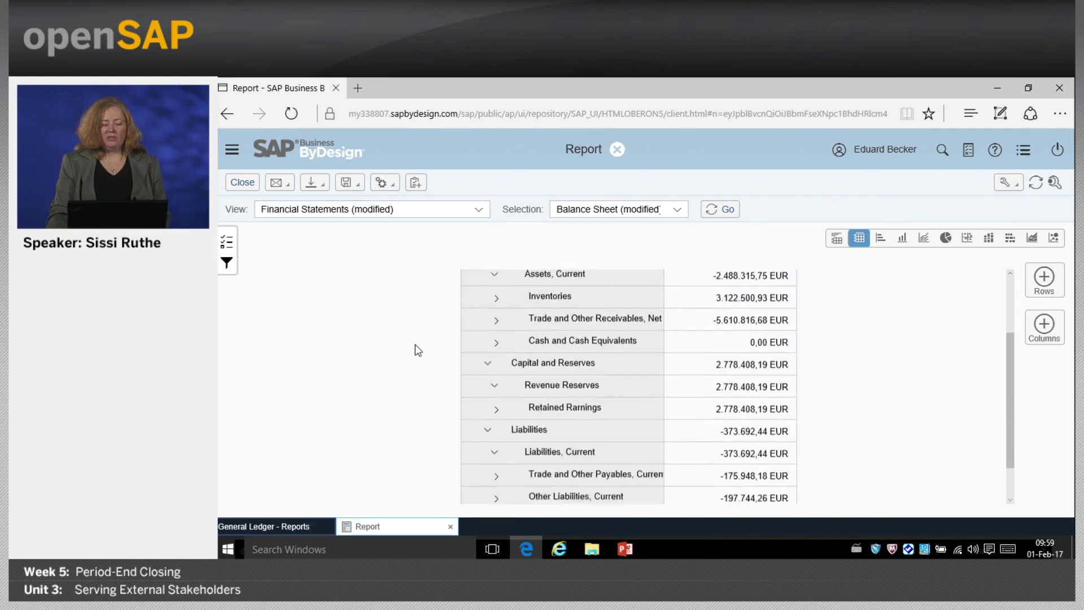
pyautogui.scroll(3, 414, 343)
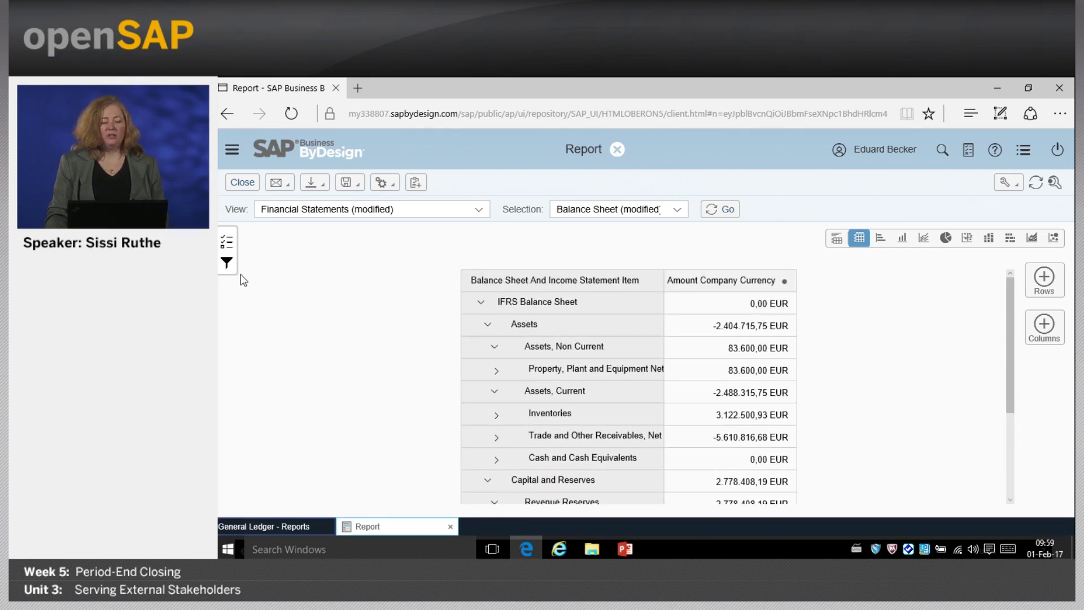
pyautogui.click(226, 242)
pyautogui.scroll(-3, 286, 399)
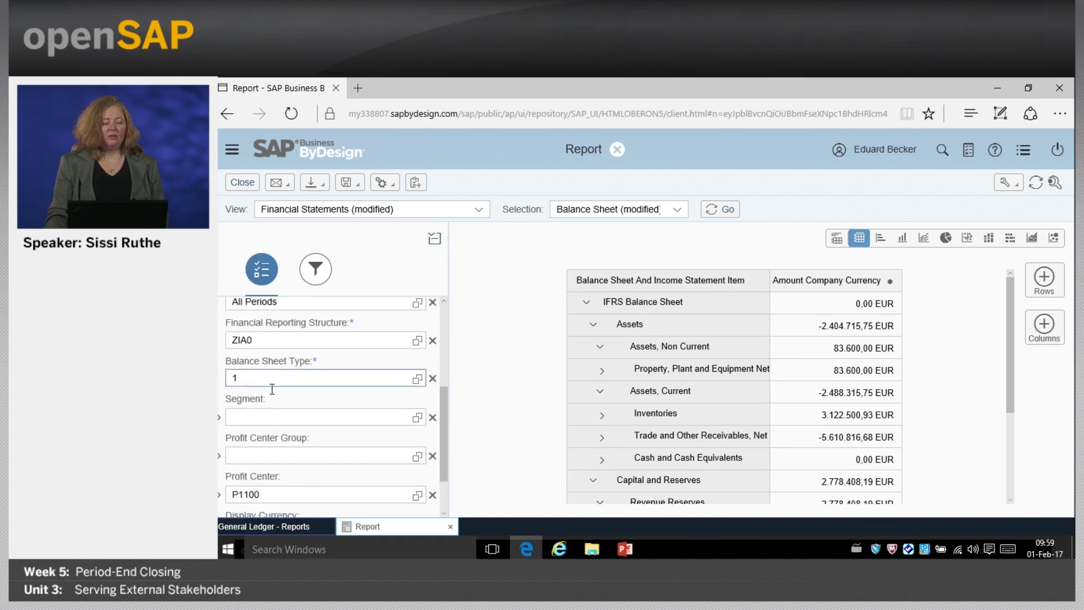
pyautogui.scroll(-2, 272, 389)
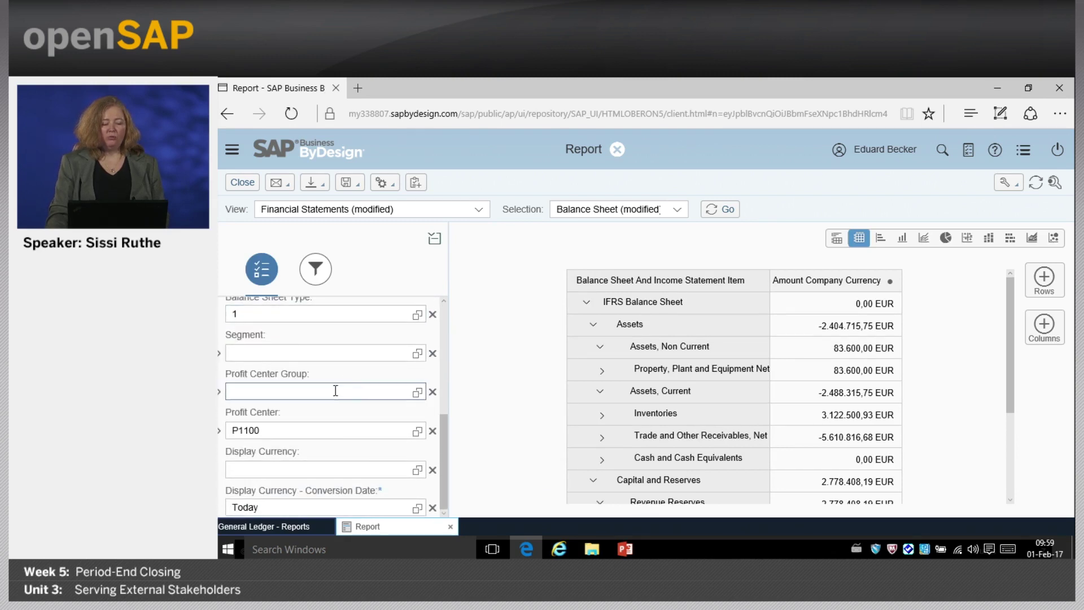
pyautogui.scroll(5, 364, 449)
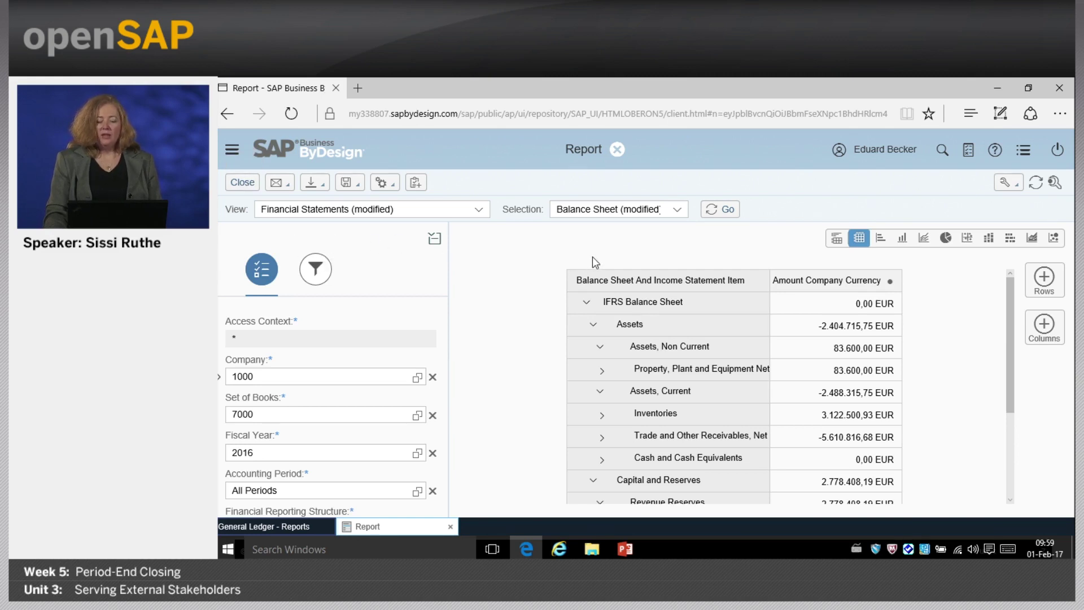
# Switch the report to the Income Statement selection, hide the selection pane and read through the statement.
pyautogui.click(677, 209)
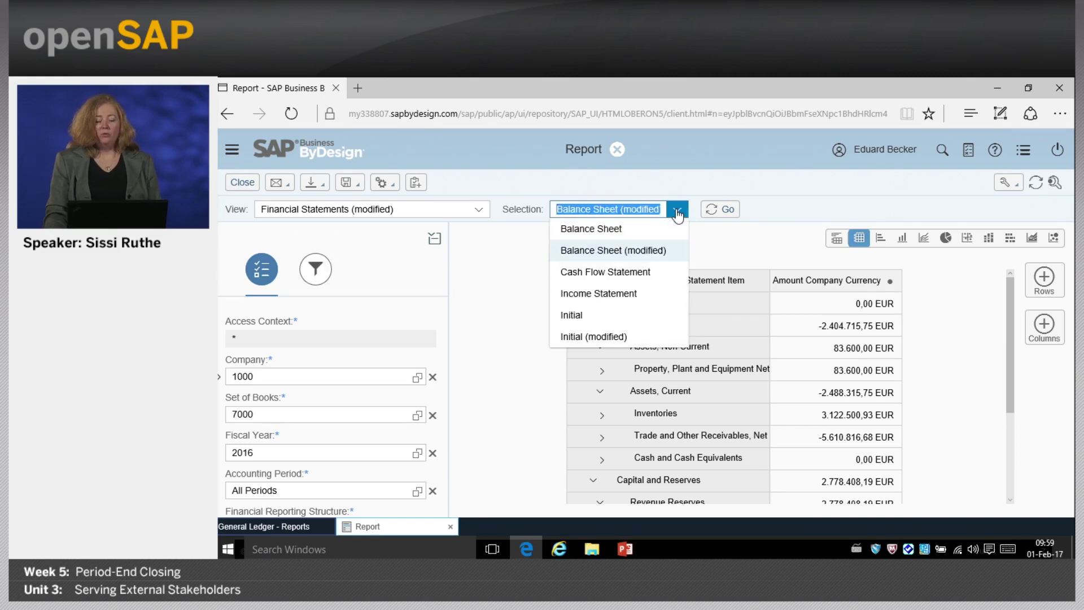
pyautogui.click(624, 293)
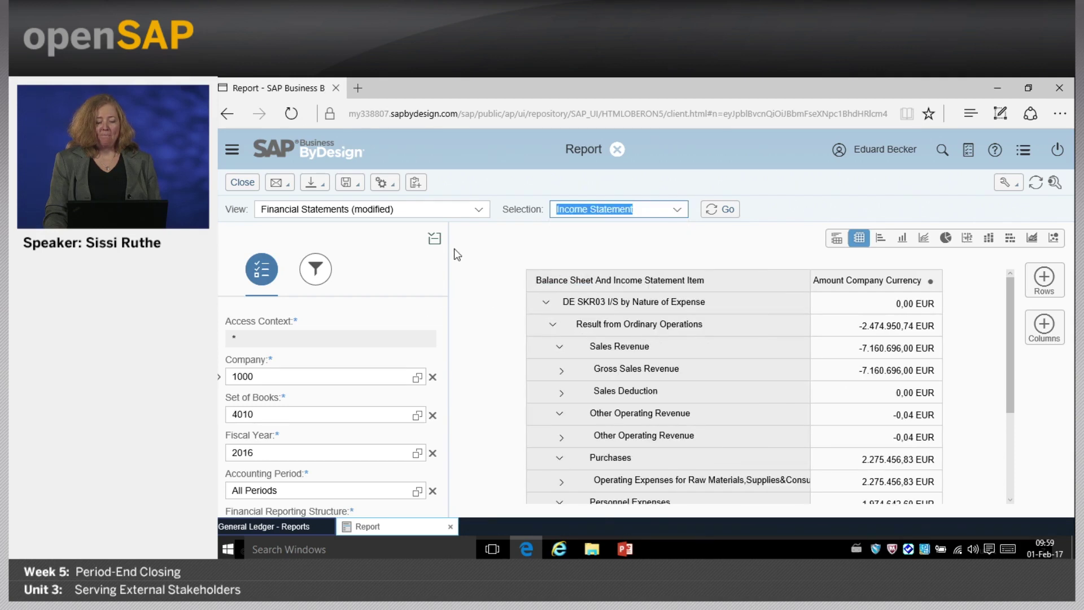
pyautogui.click(435, 239)
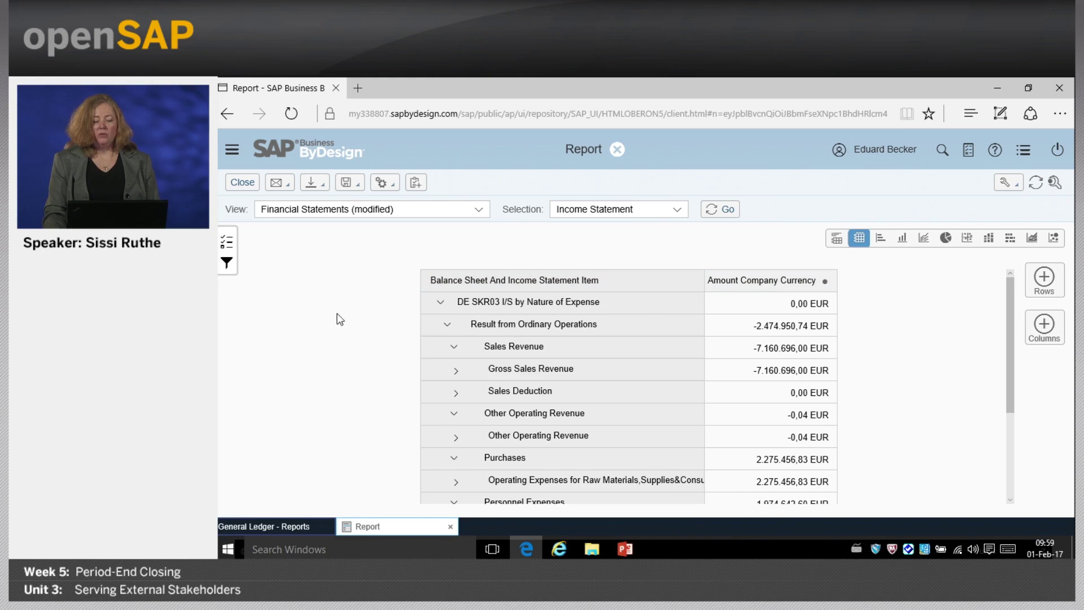
pyautogui.scroll(-1, 393, 347)
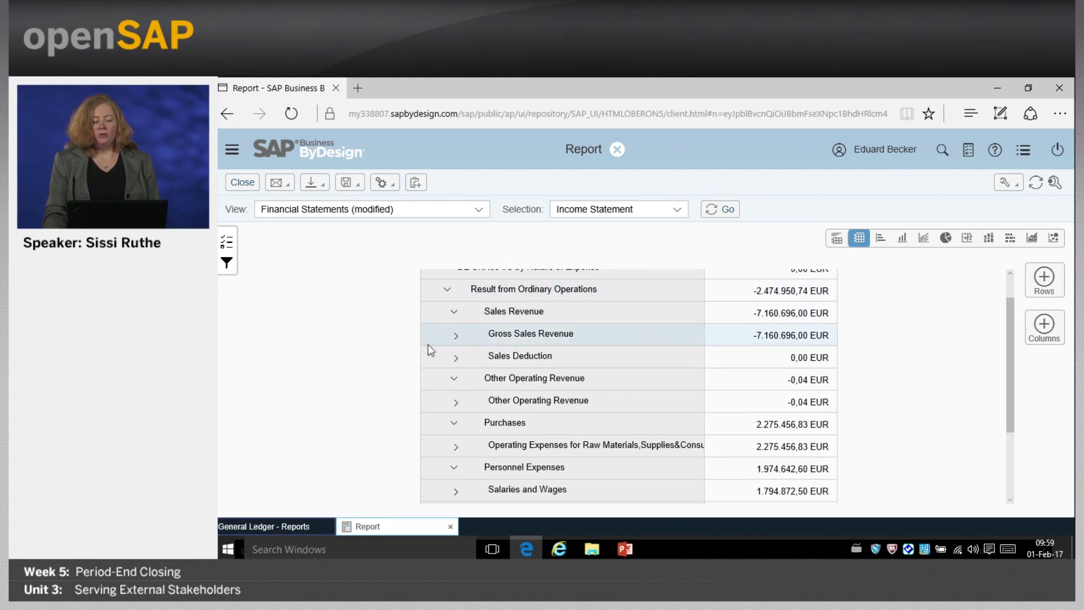
pyautogui.scroll(-2, 385, 336)
pyautogui.scroll(3, 385, 336)
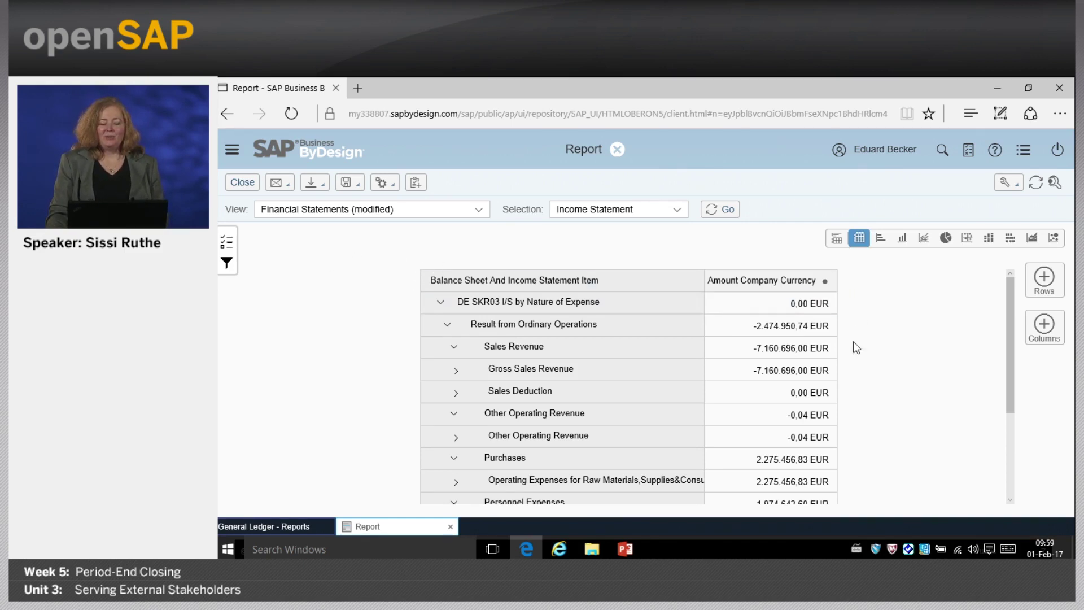
# Show the income statement with the financial reporting structure DE SKR03 I/S by Function of Expense and hide the selection pane.
pyautogui.click(229, 242)
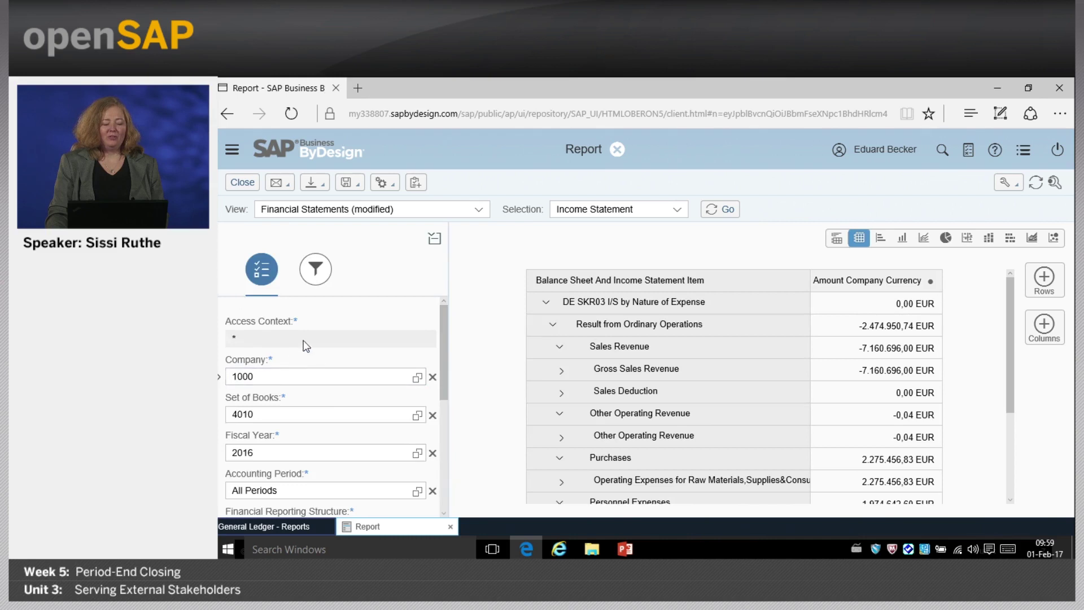
pyautogui.scroll(-3, 304, 339)
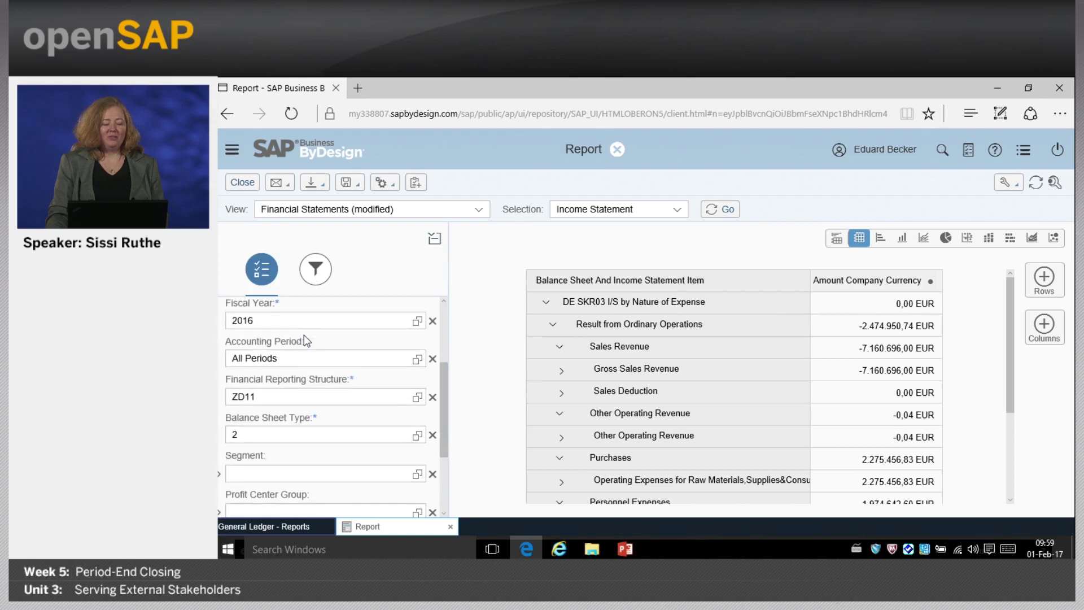
pyautogui.doubleClick(224, 397)
pyautogui.click(417, 397)
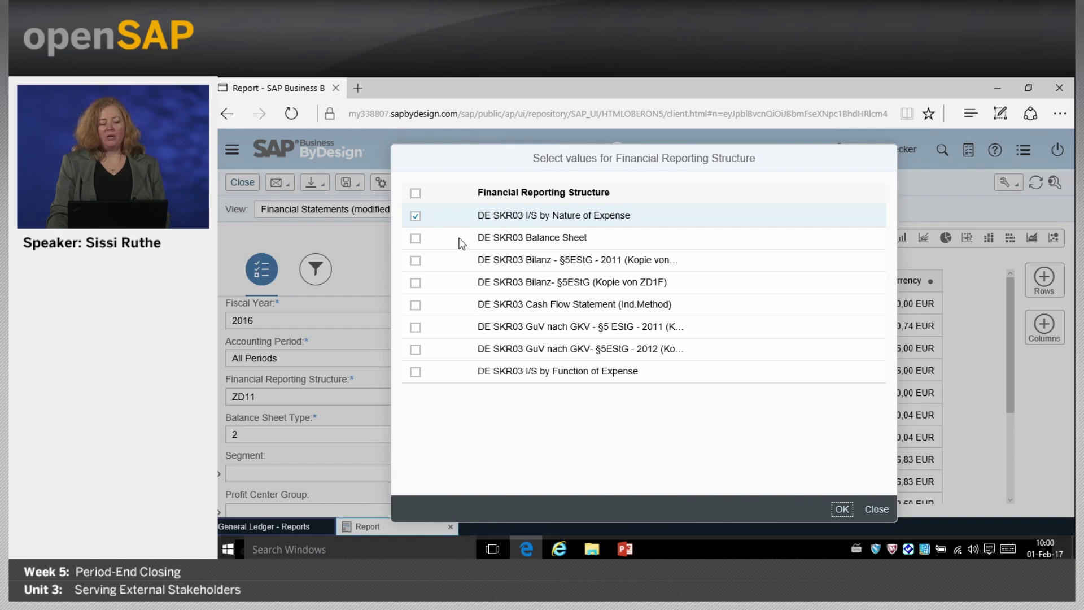
pyautogui.click(416, 215)
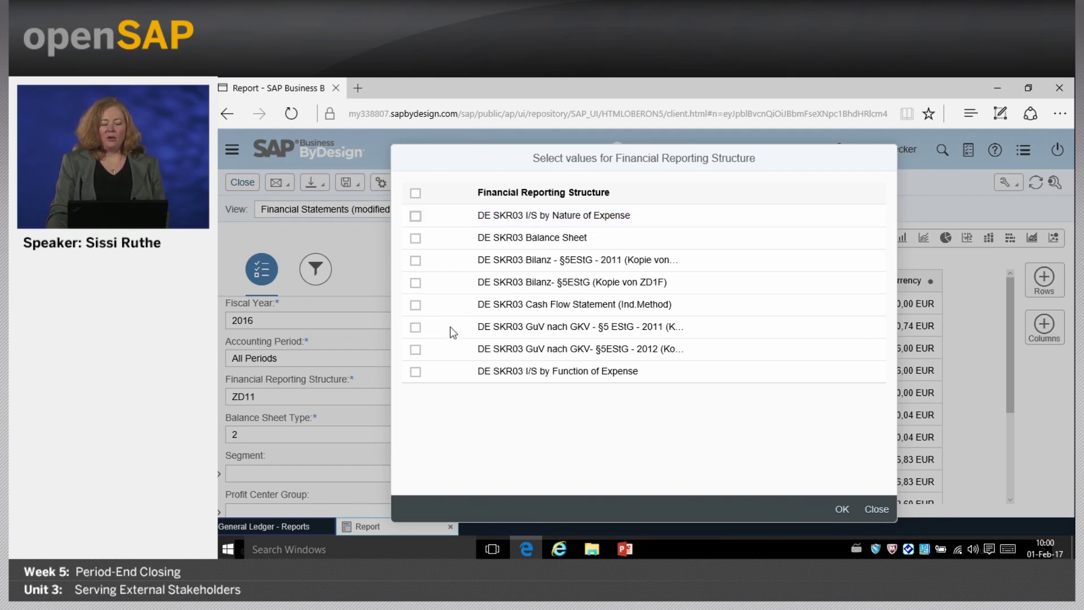
pyautogui.click(417, 373)
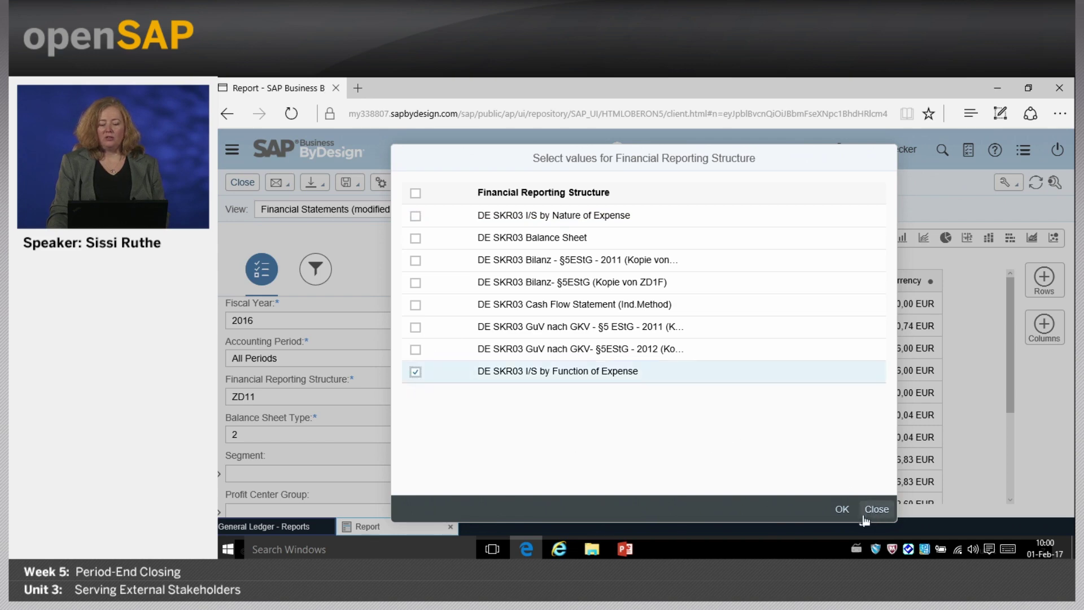
pyautogui.click(843, 509)
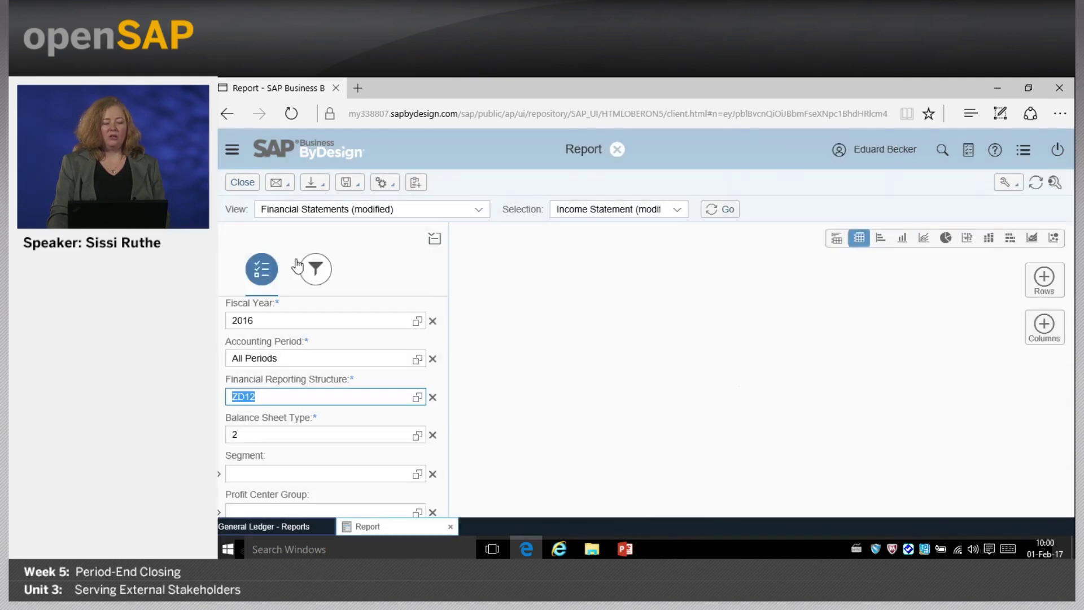
pyautogui.click(433, 241)
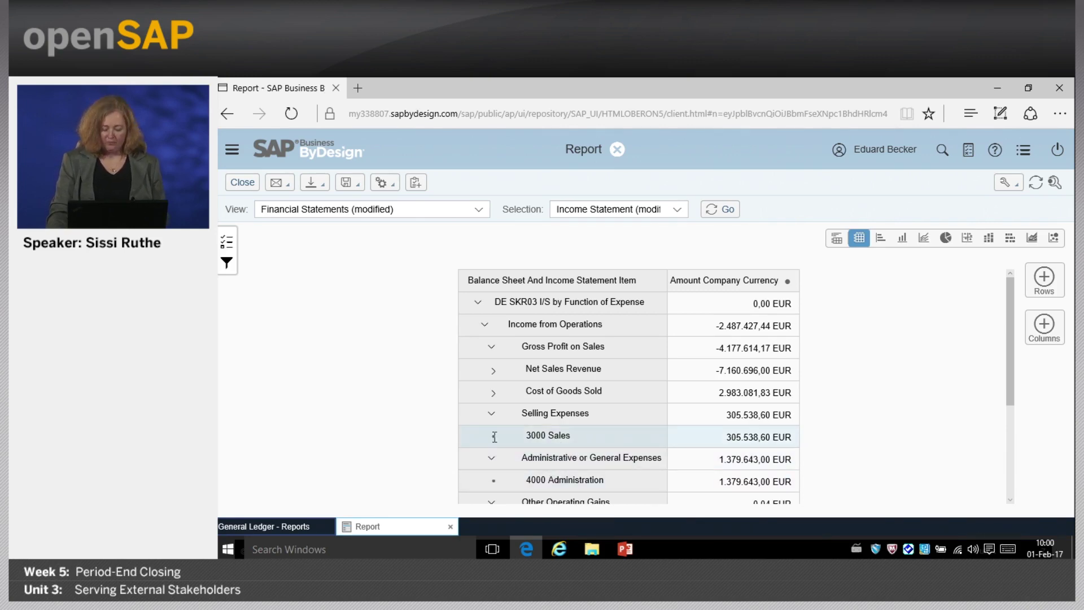
# Close the financial statements report and return to My Launchpad.
pyautogui.click(242, 182)
pyautogui.scroll(10, 289, 307)
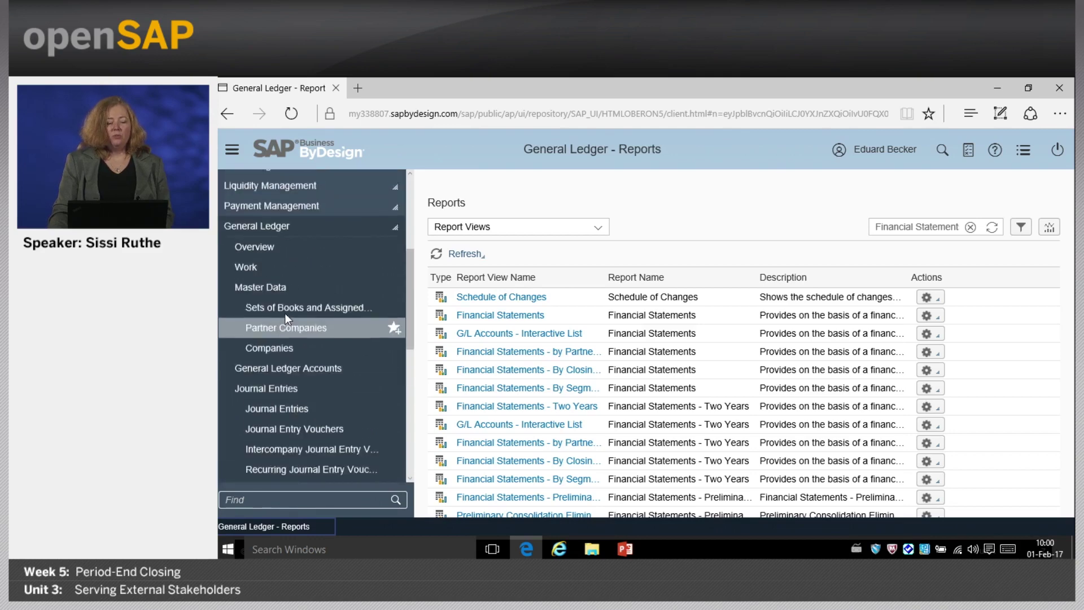
pyautogui.click(270, 191)
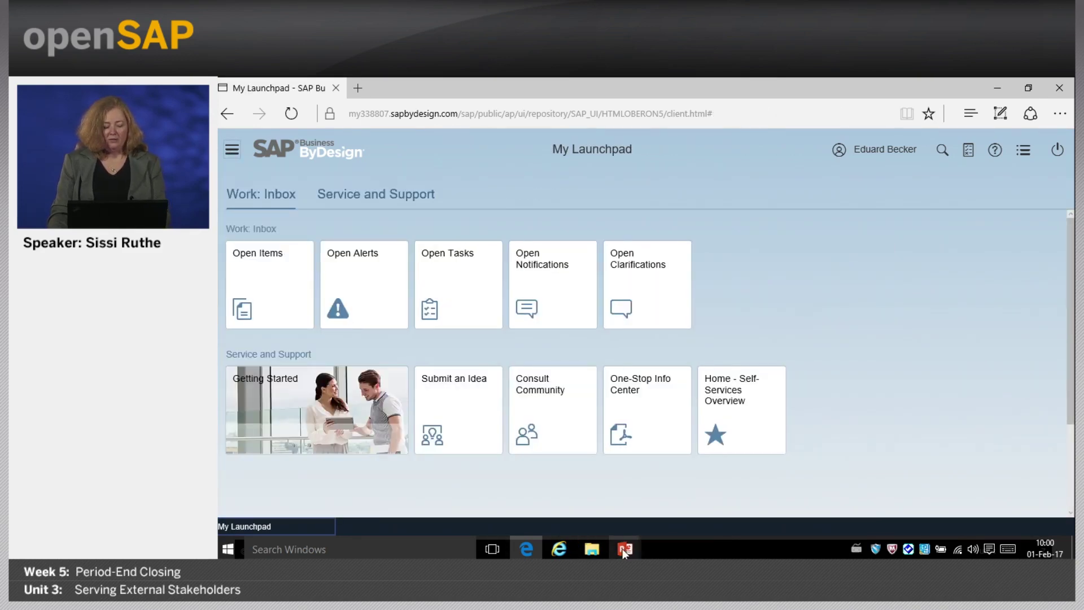
# Switch to the PowerPoint slide show and advance to the Summary slide.
pyautogui.hotkey('alt', 'Tab')
pyautogui.hotkey('alt', 'Tab')
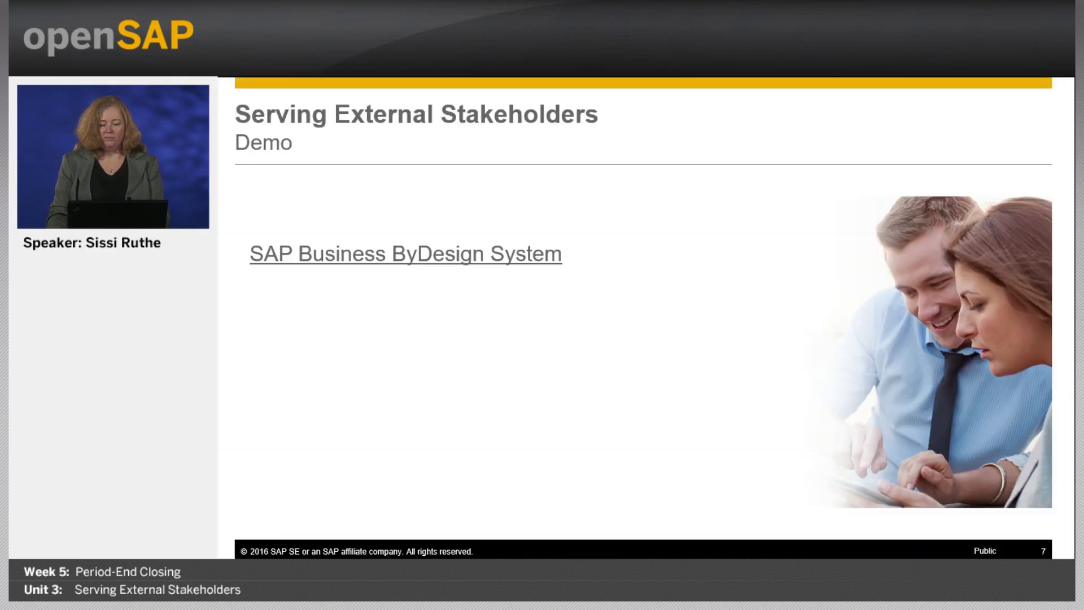
pyautogui.press('Right')
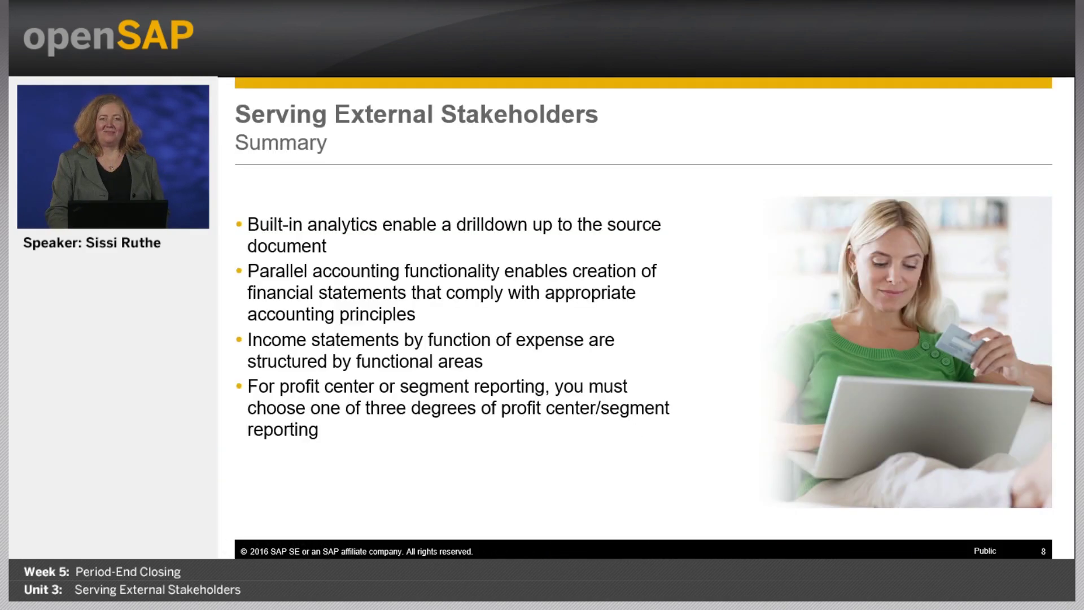